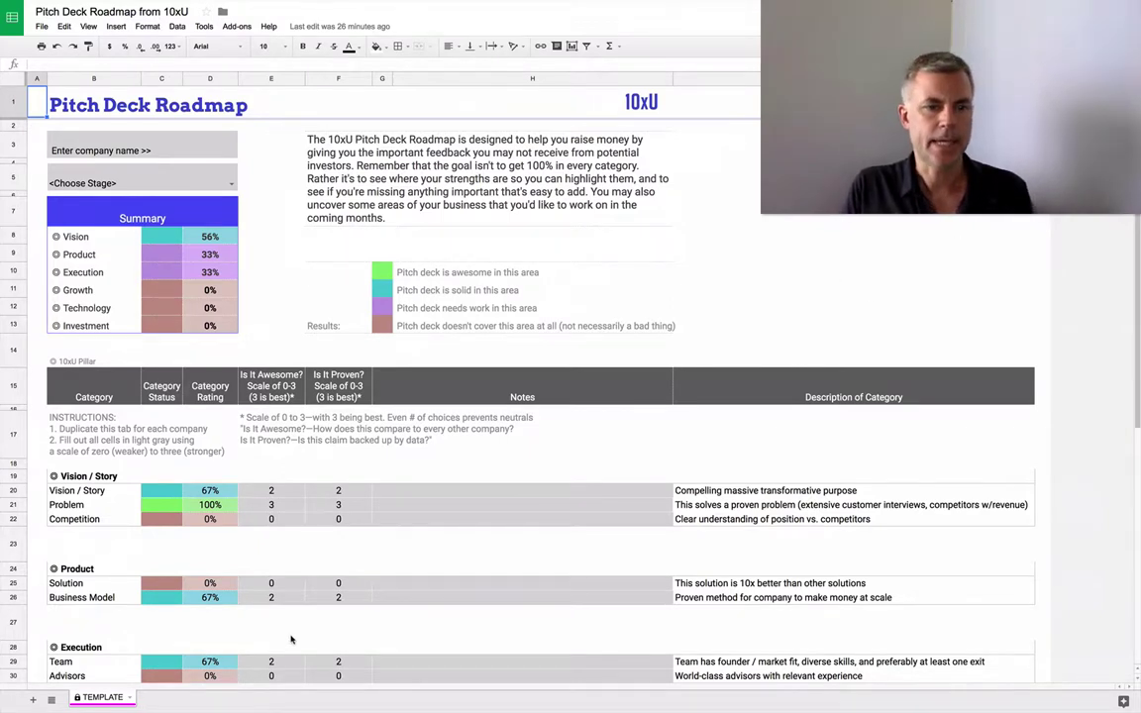
- Duplicate the TEMPLATE sheet and rename the copy 'Test Company'
click(129, 698)
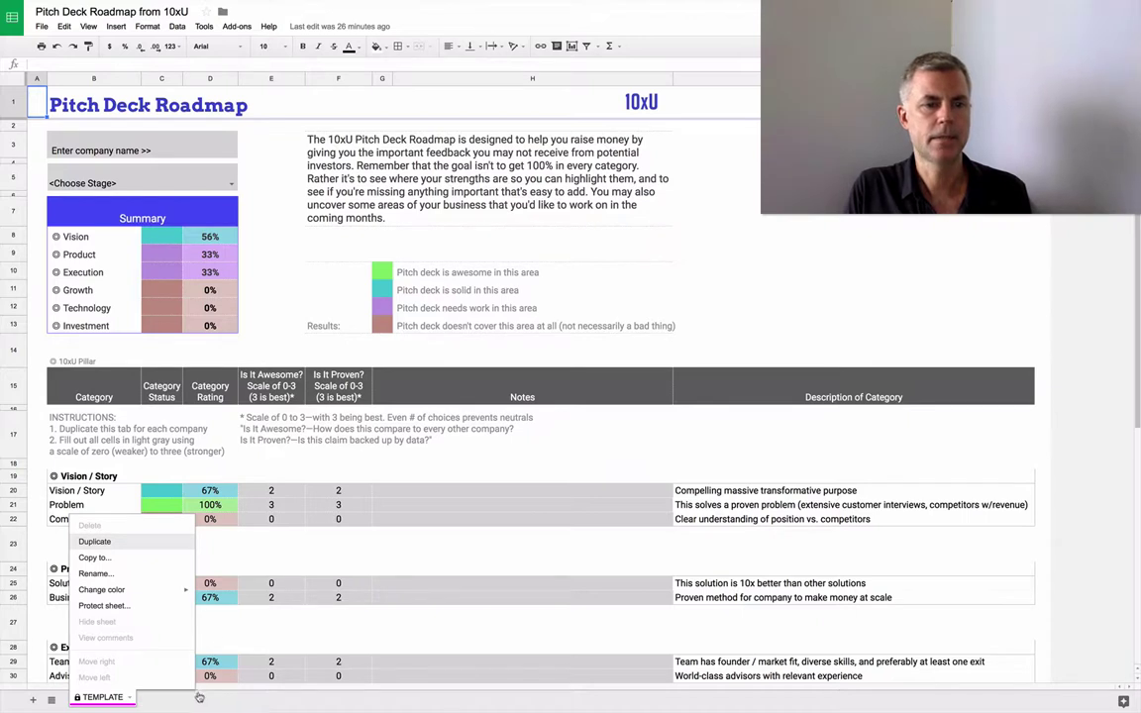
click(95, 541)
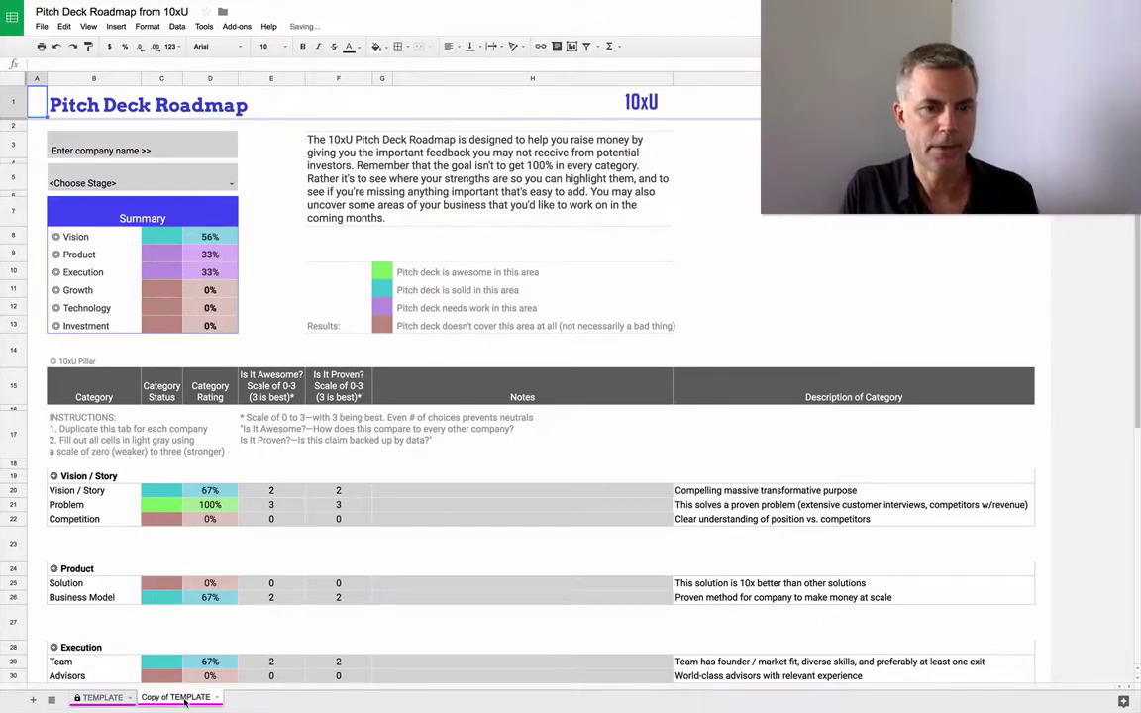
click(178, 698)
text(Test Company)
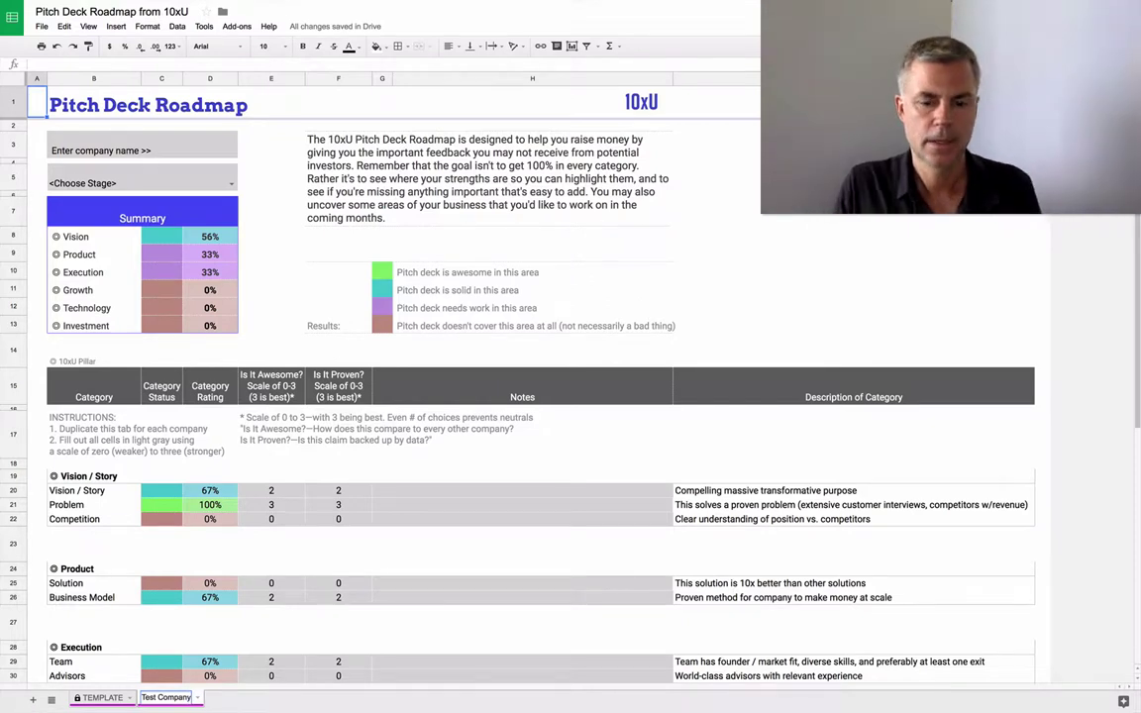
key(Return)
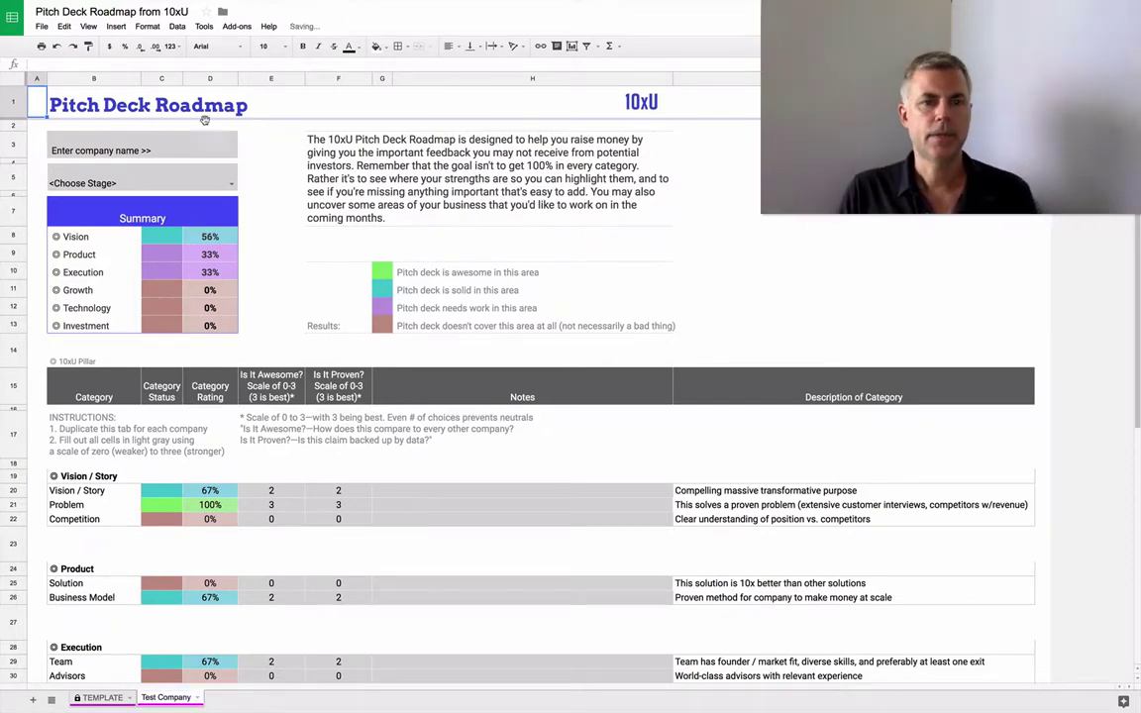
- Replace the B3 placeholder with 'Test Company' and choose Stage: Seed in the B5 dropdown
double_click(138, 149)
drag(139, 129, 17, 129)
text(T)
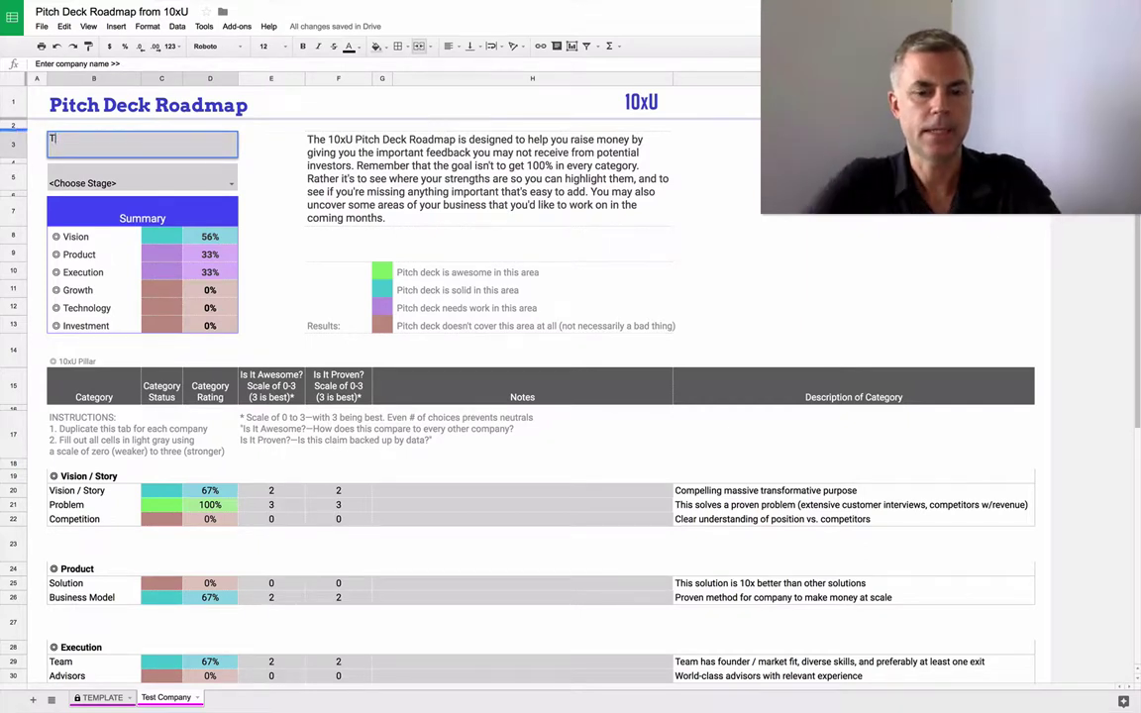
text(est Company)
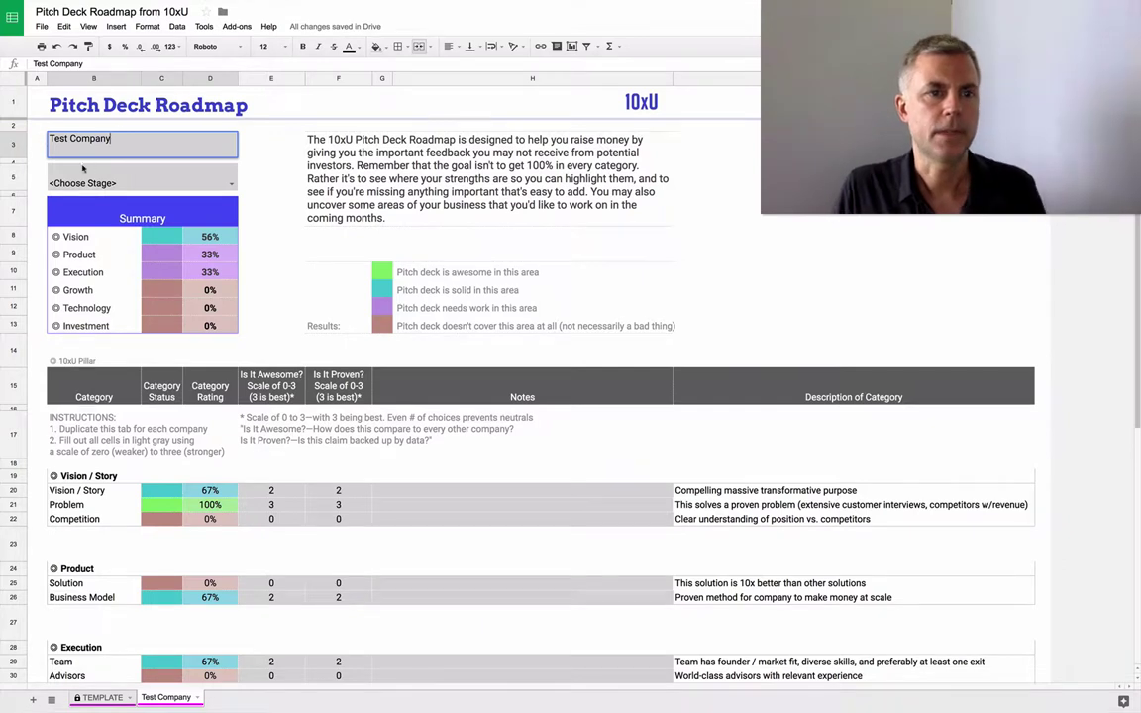
double_click(194, 183)
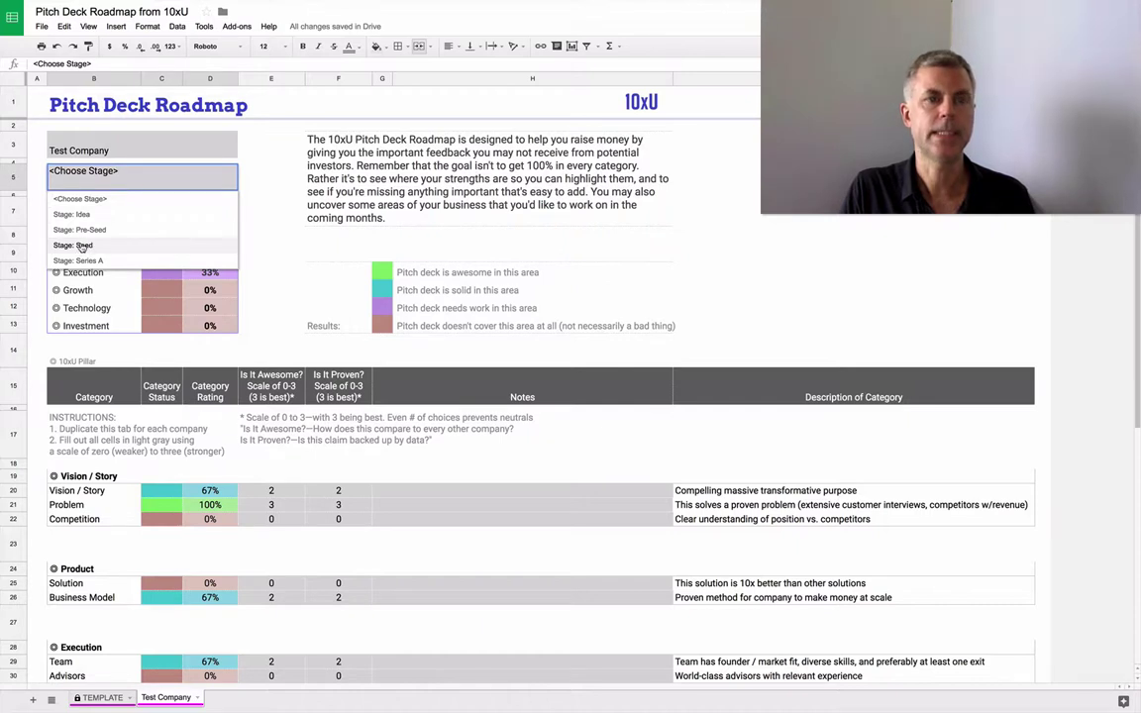
click(83, 246)
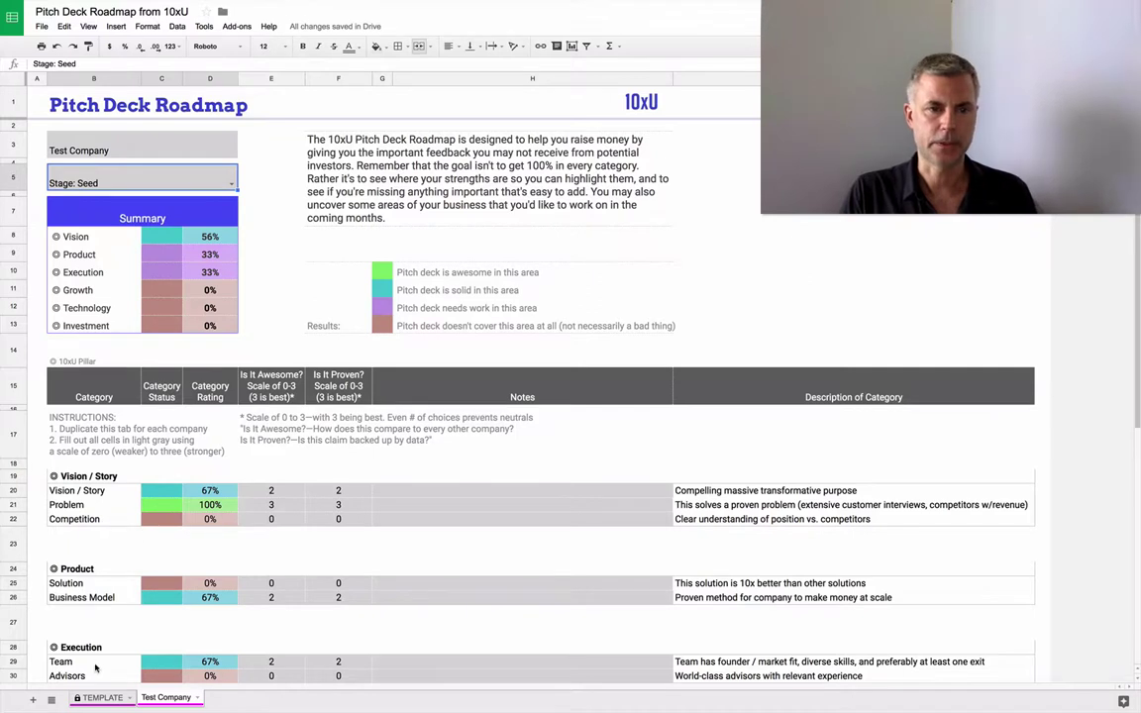
- Enter 0 in every sample Awesome and Proven score cell from Vision / Story down to Team
click(277, 492)
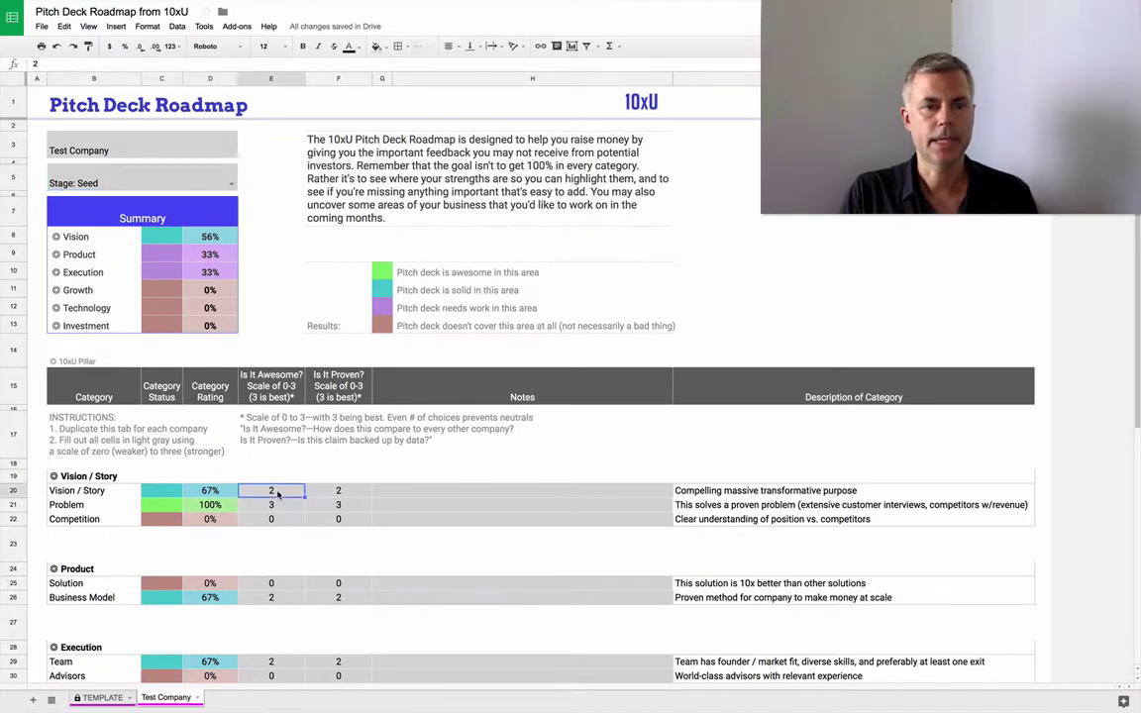
text(0)
key(Tab)
text(0)
key(Return)
text(0)
key(Tab)
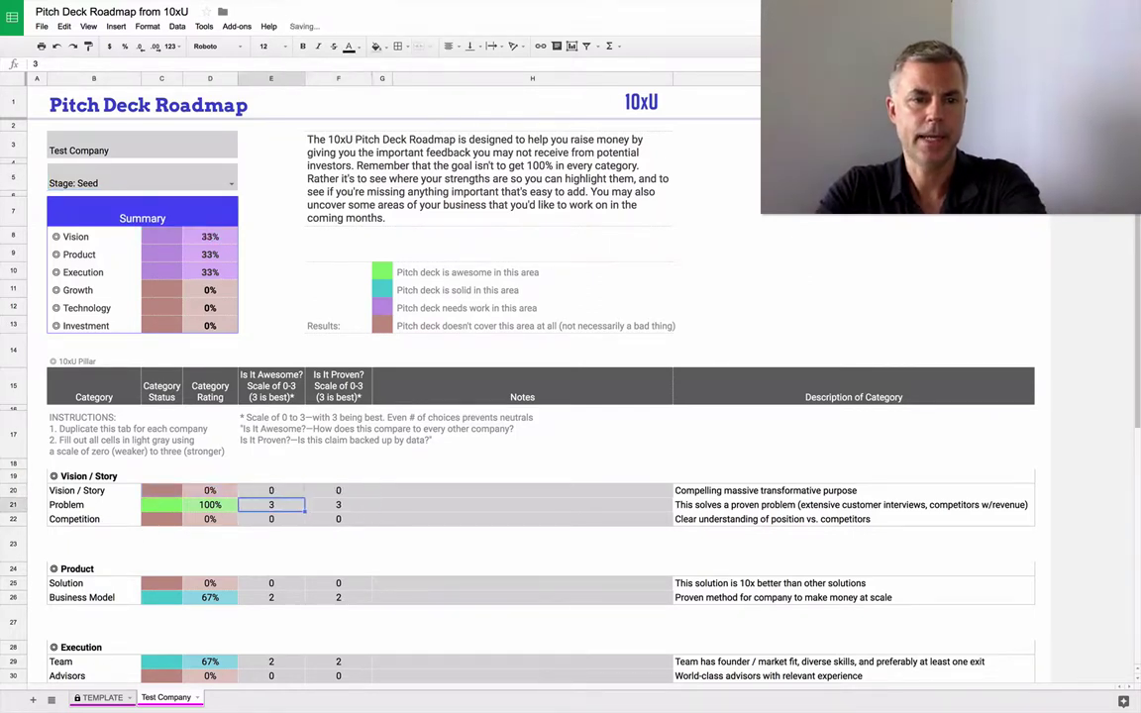
text(0)
key(Down)
key(Down)
key(Down)
key(Down)
key(Down)
text(0)
key(Left)
text(0)
key(Down)
key(Down)
key(Down)
text(0)
key(Tab)
text(0)
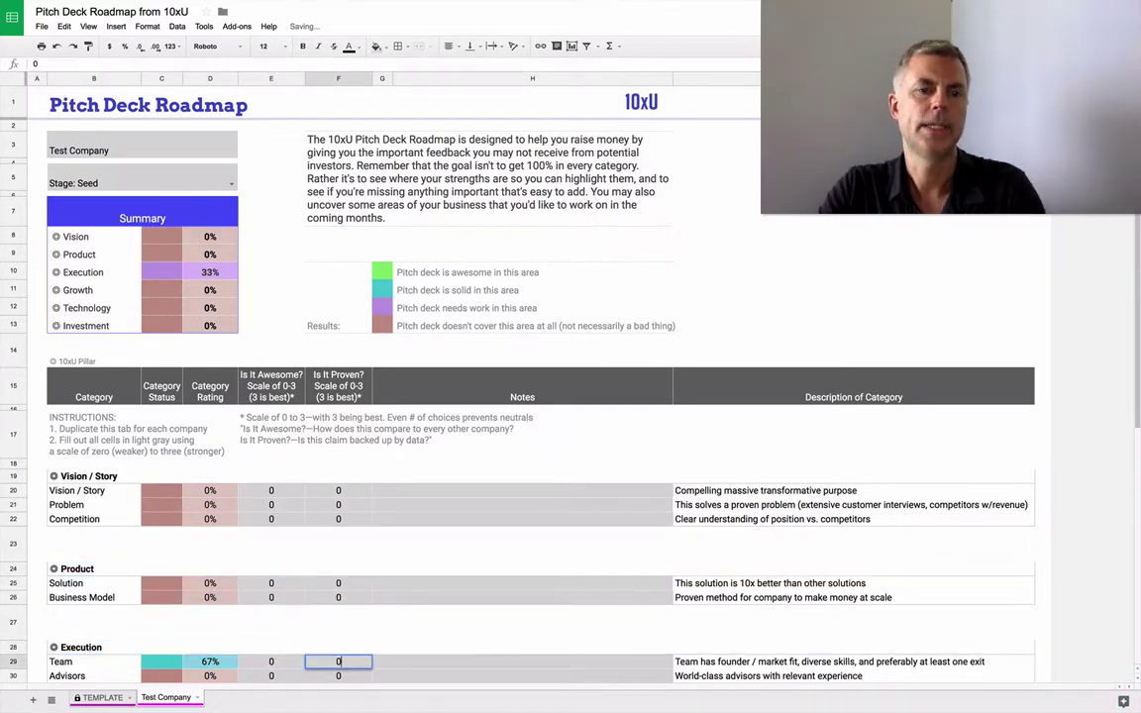
click(275, 490)
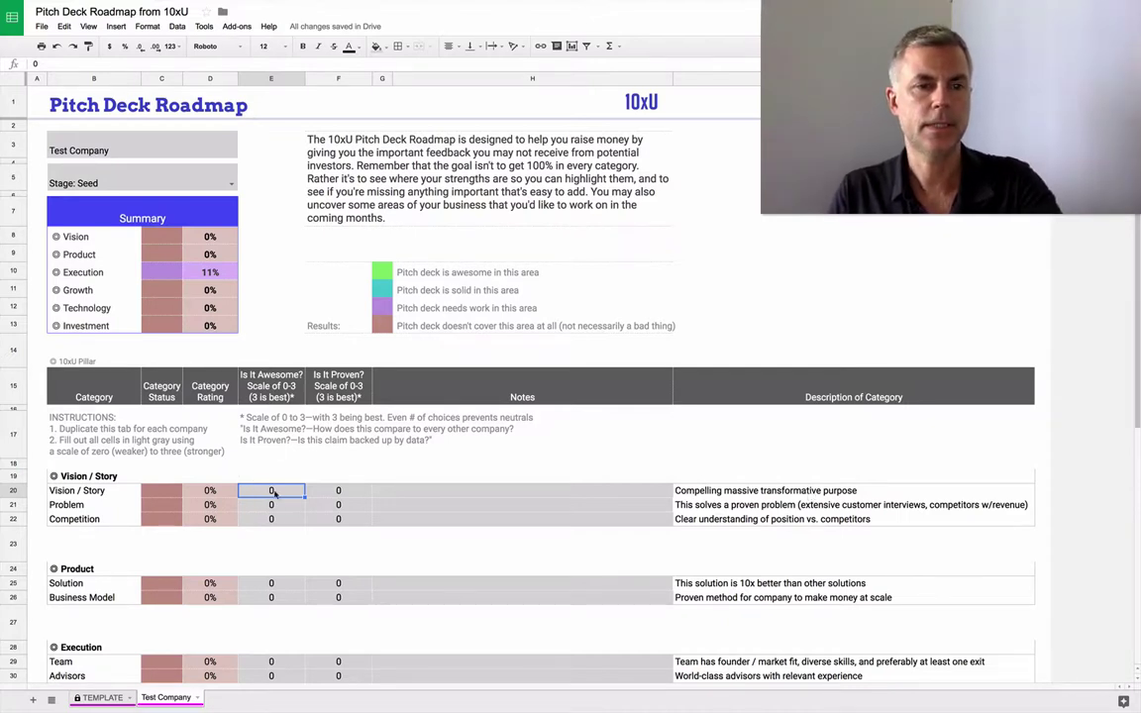
- Score Vision / Story and Problem each 2 awesome and 1 proven
text(2)
key(Tab)
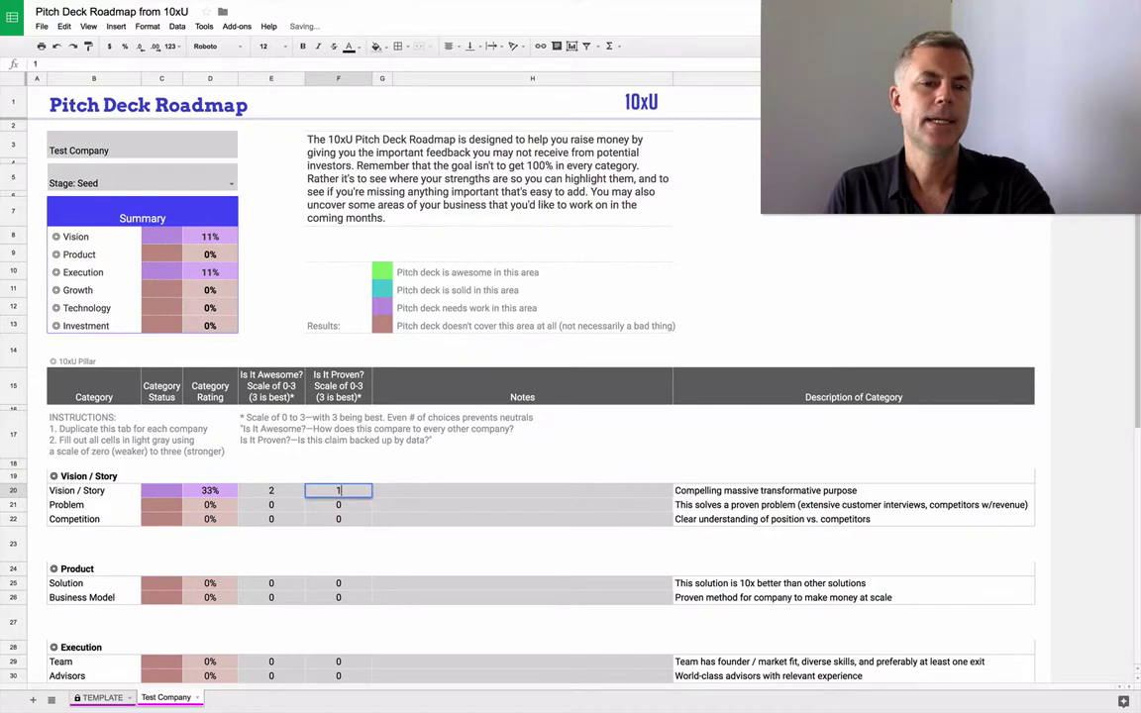
text(1)
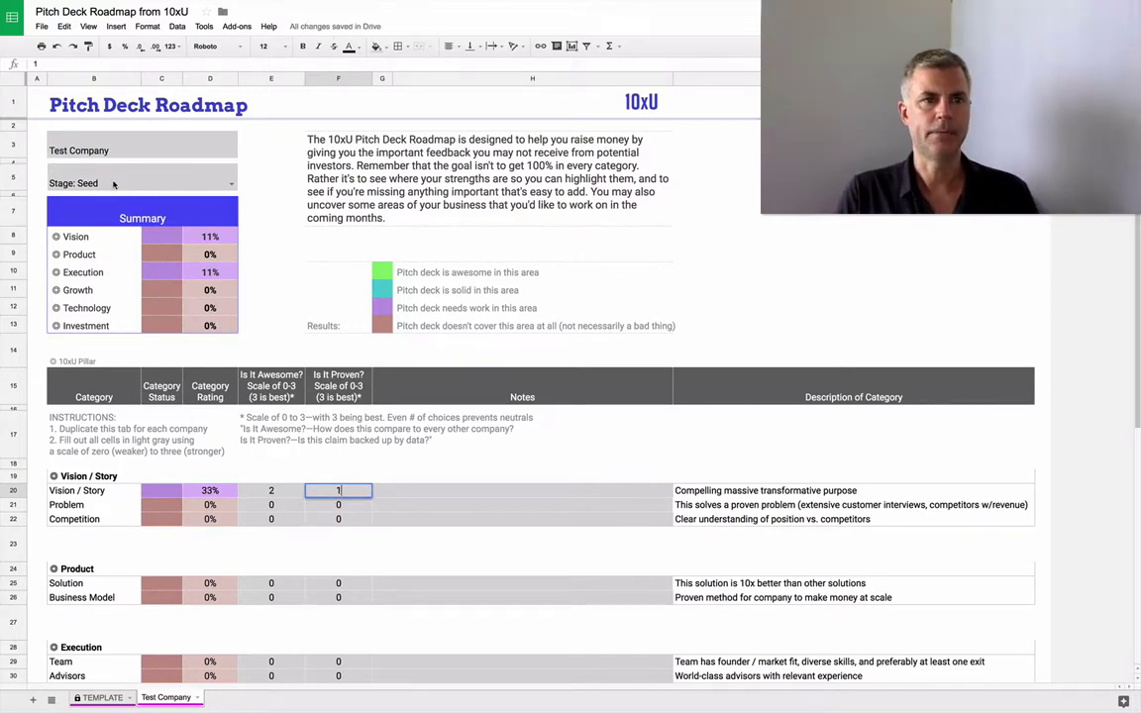
click(92, 185)
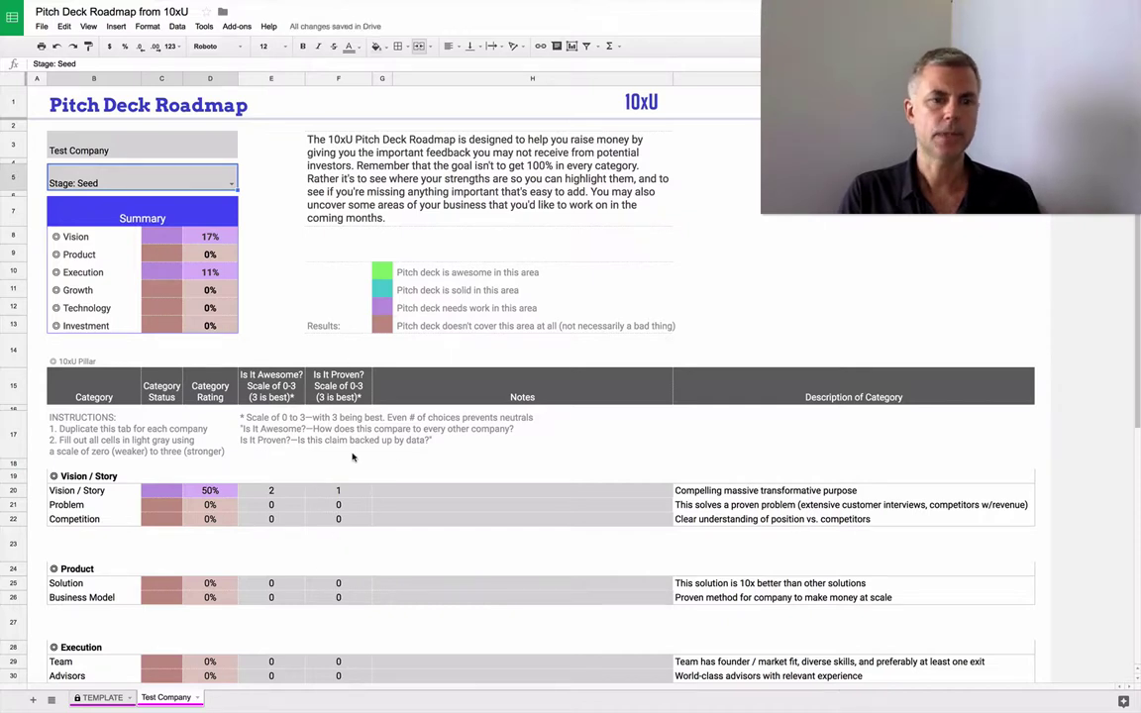
click(273, 505)
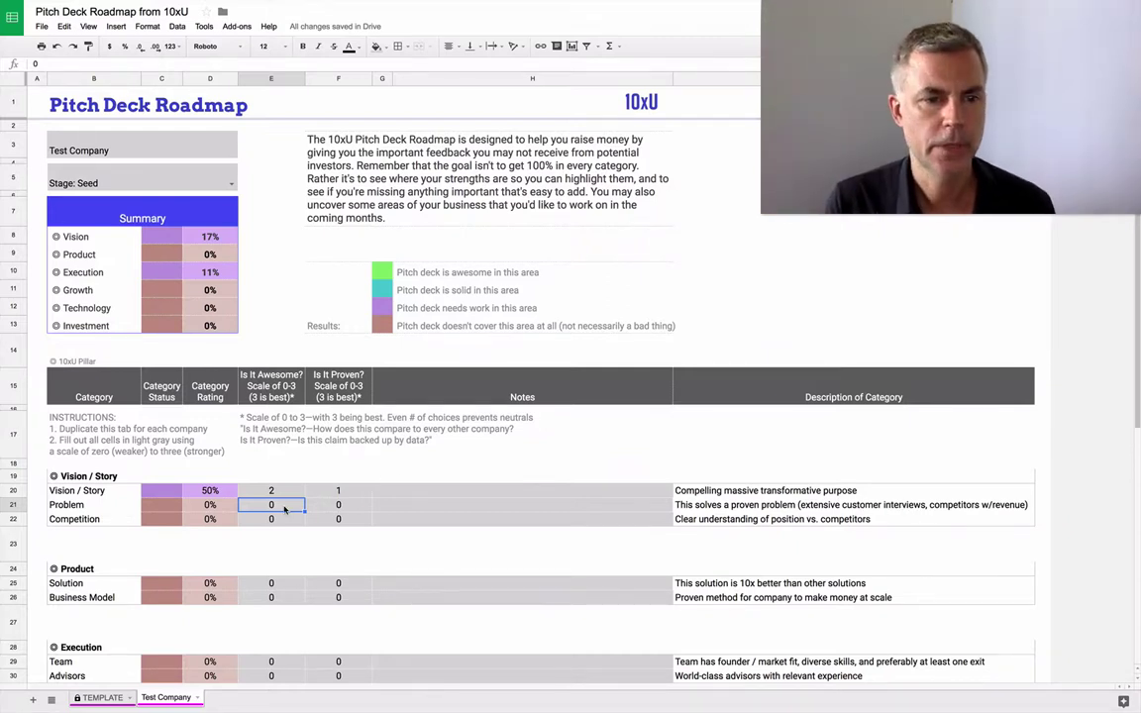
text(2)
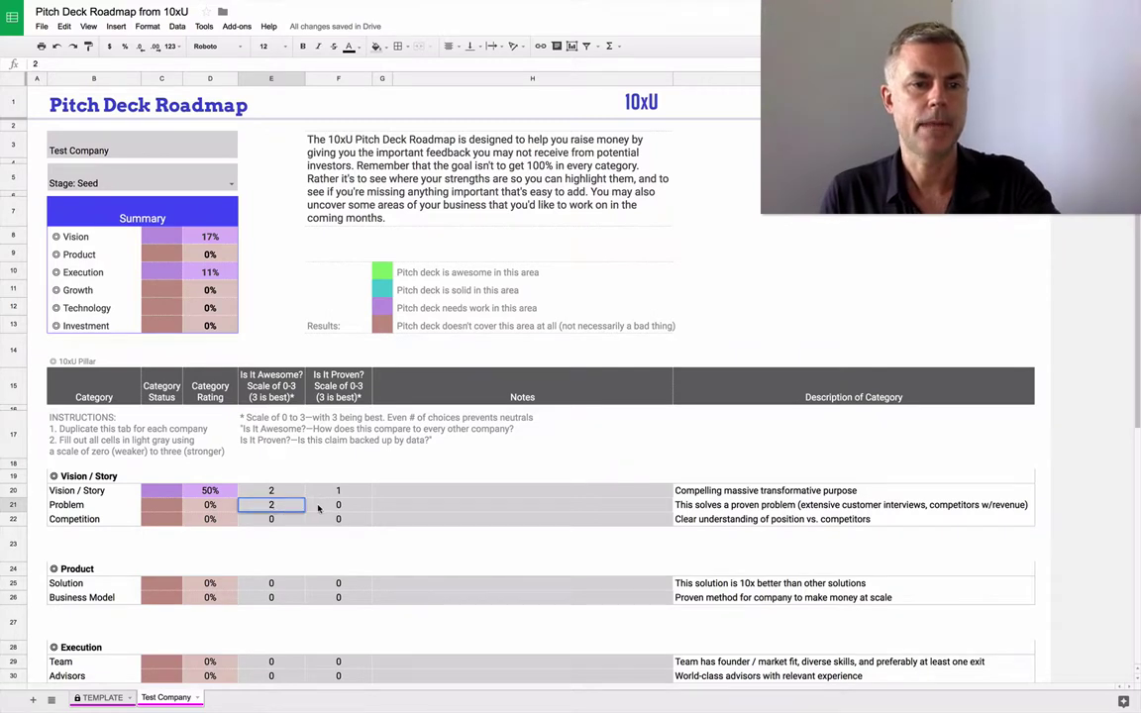
click(315, 505)
text(1)
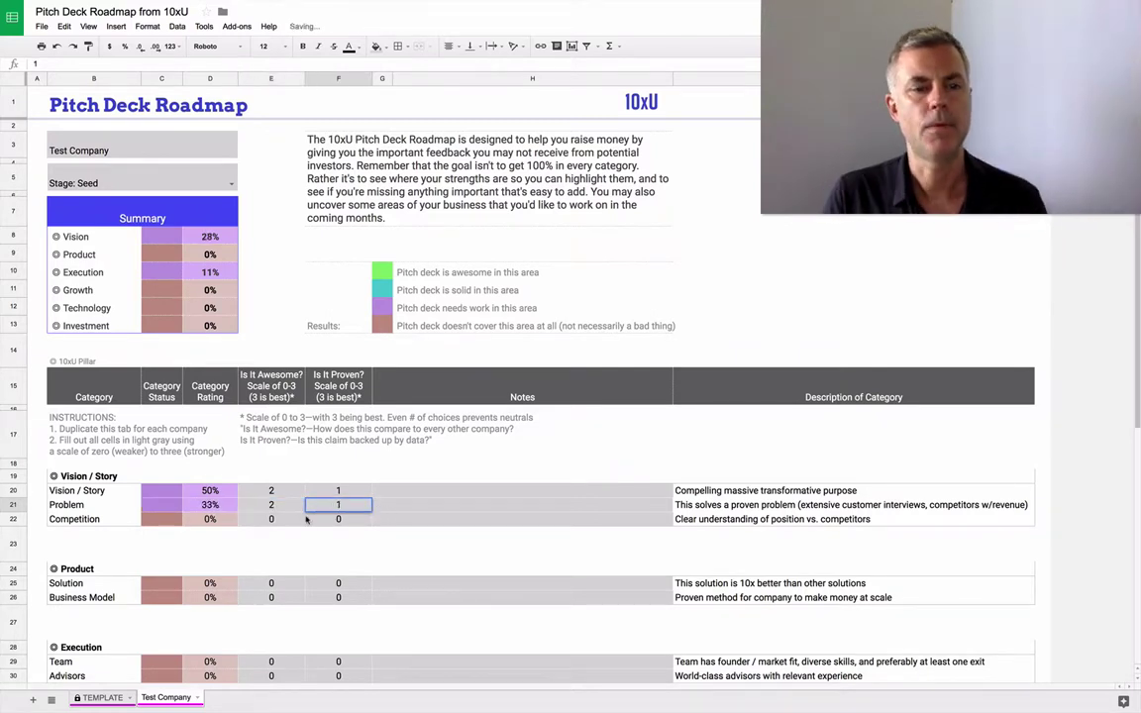
- Score Competition 1 awesome and 1 proven in E22:F22
click(297, 521)
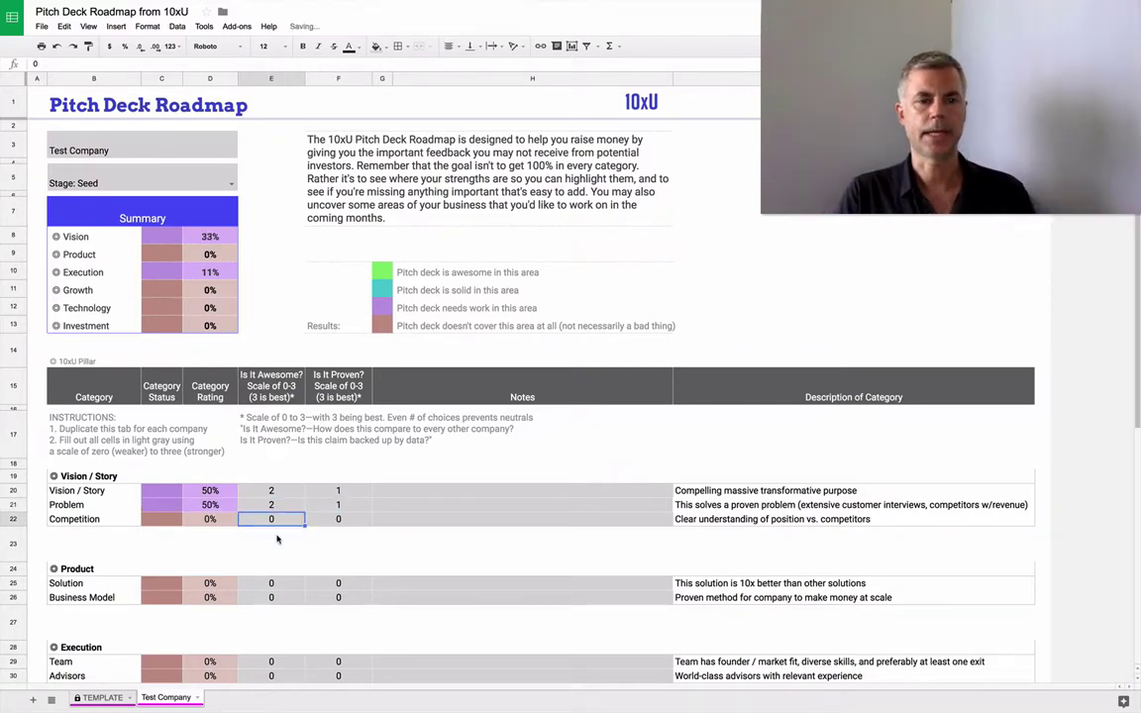
text(1)
key(Tab)
text(1)
click(337, 582)
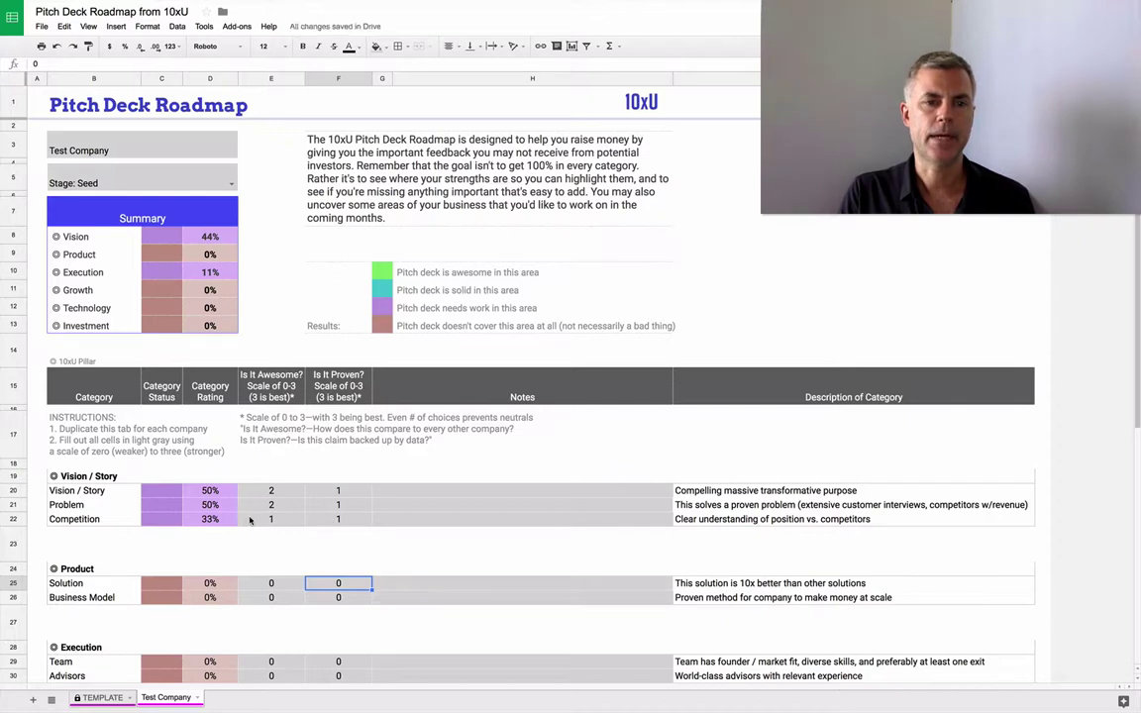
click(339, 518)
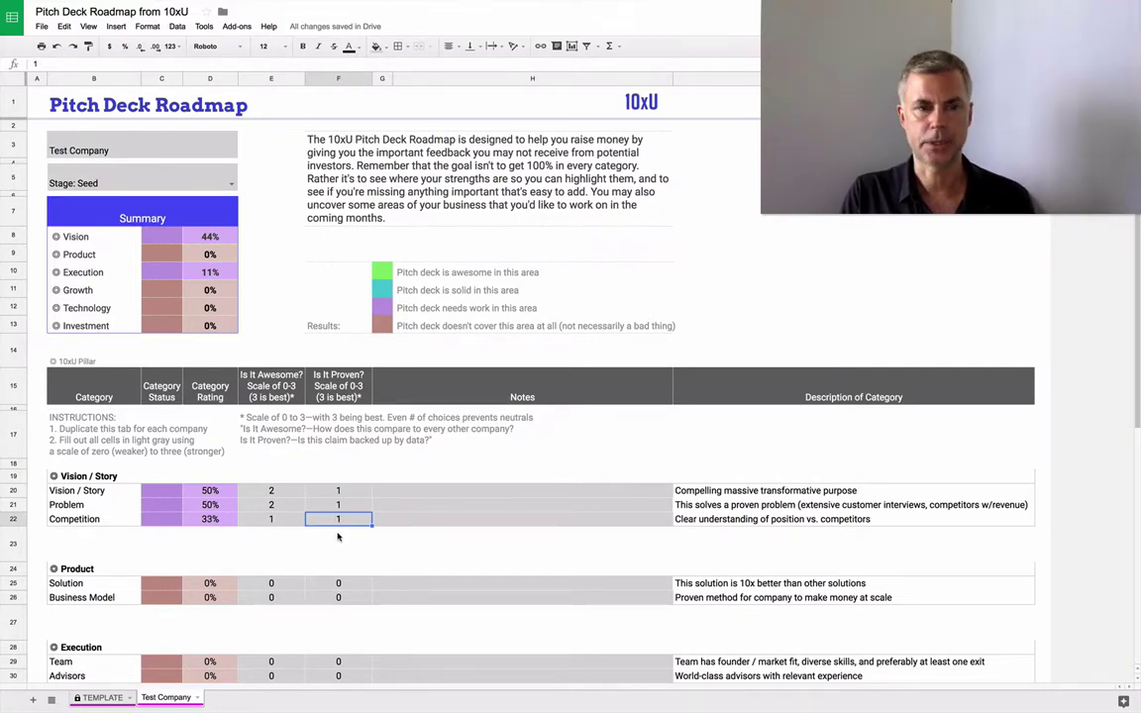
- Reset Our Advantage's awesome and proven scores to 0
scroll(337, 525, down, 3)
click(279, 584)
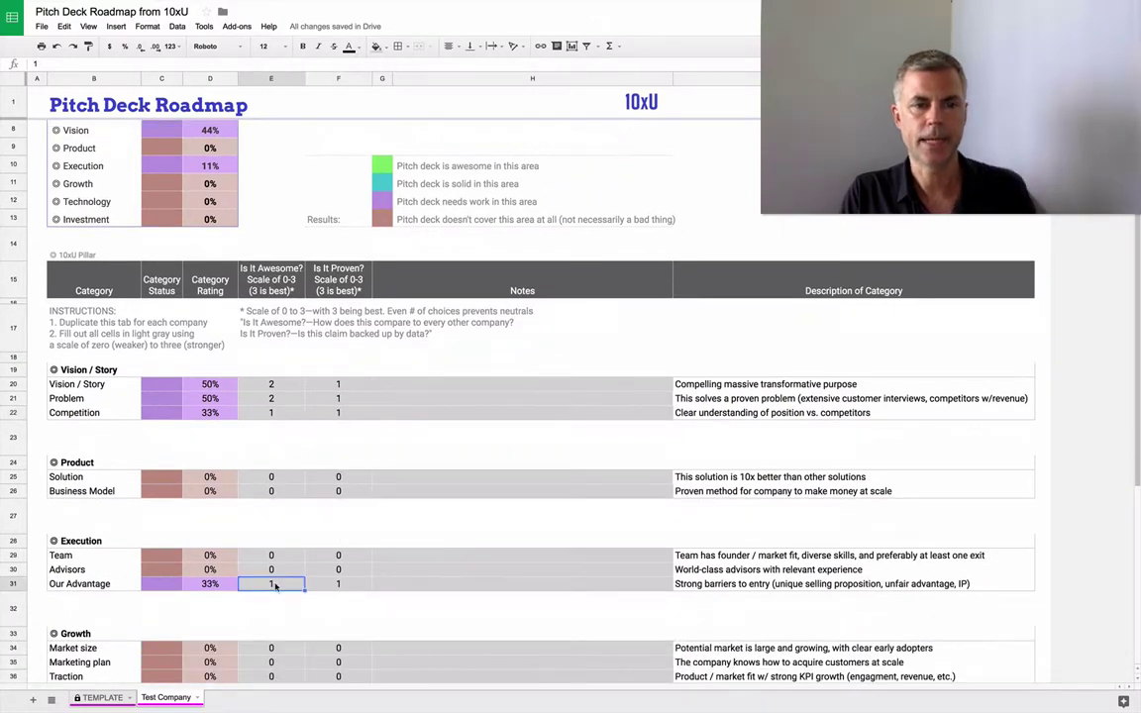
text(0)
key(Tab)
text(0)
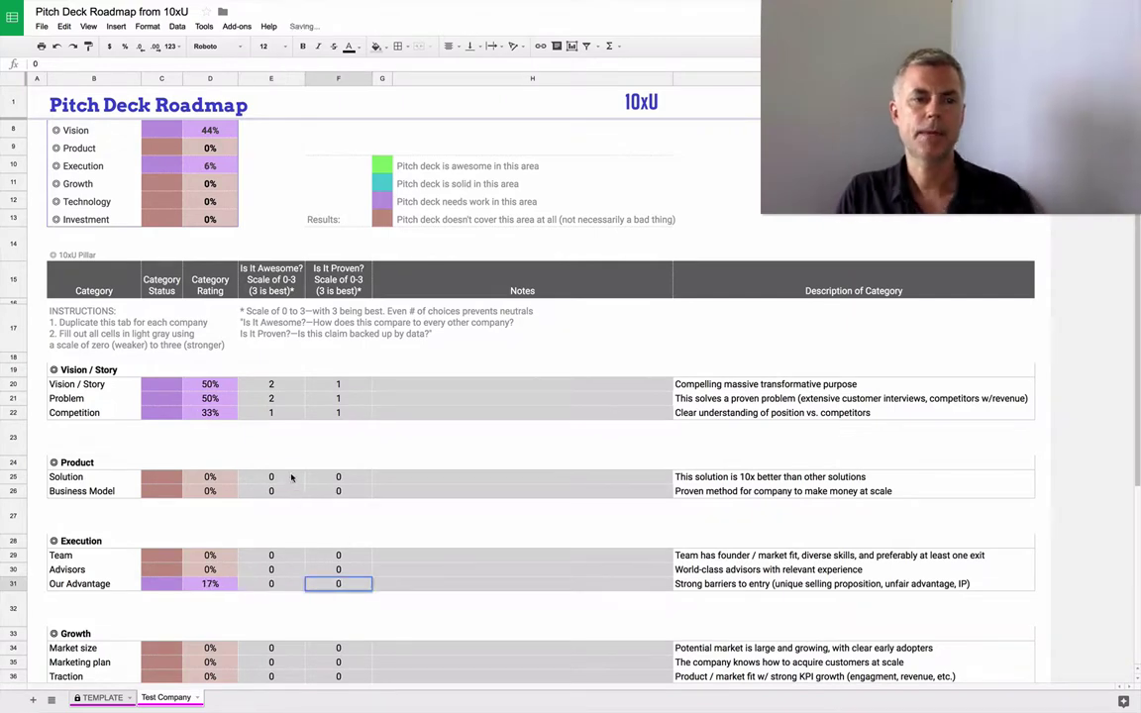
- Score Solution 2 awesome and 1 proven, and Business Model 1 awesome
click(292, 478)
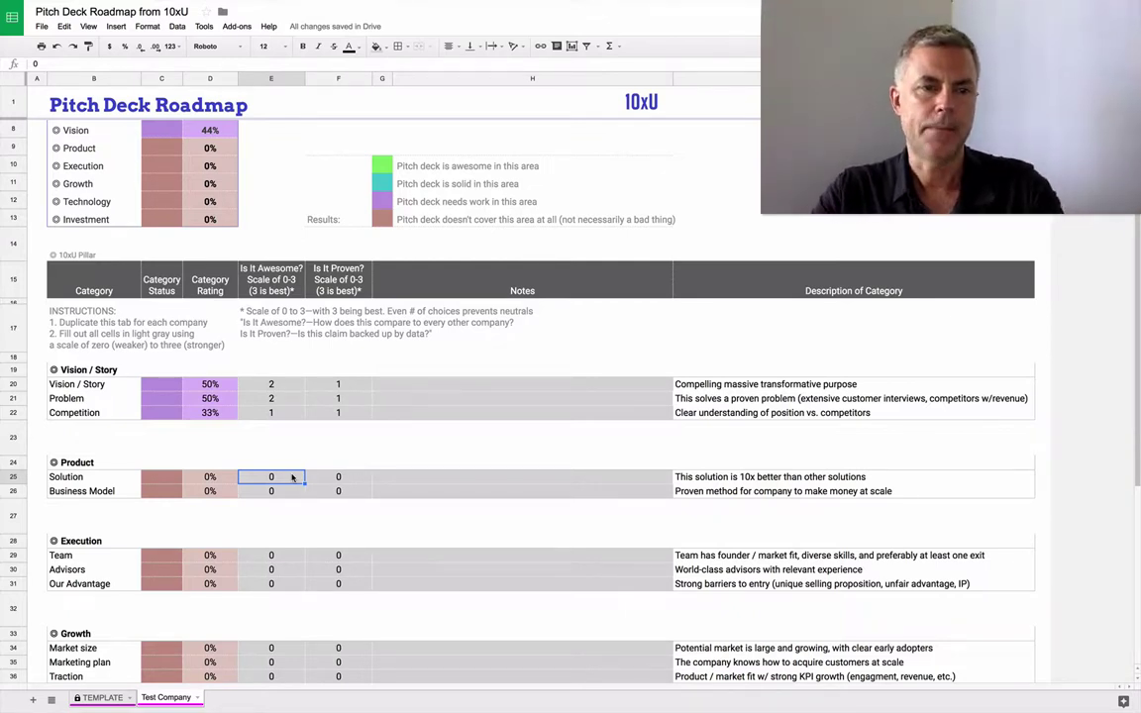
text(2)
key(Tab)
text(1)
click(270, 476)
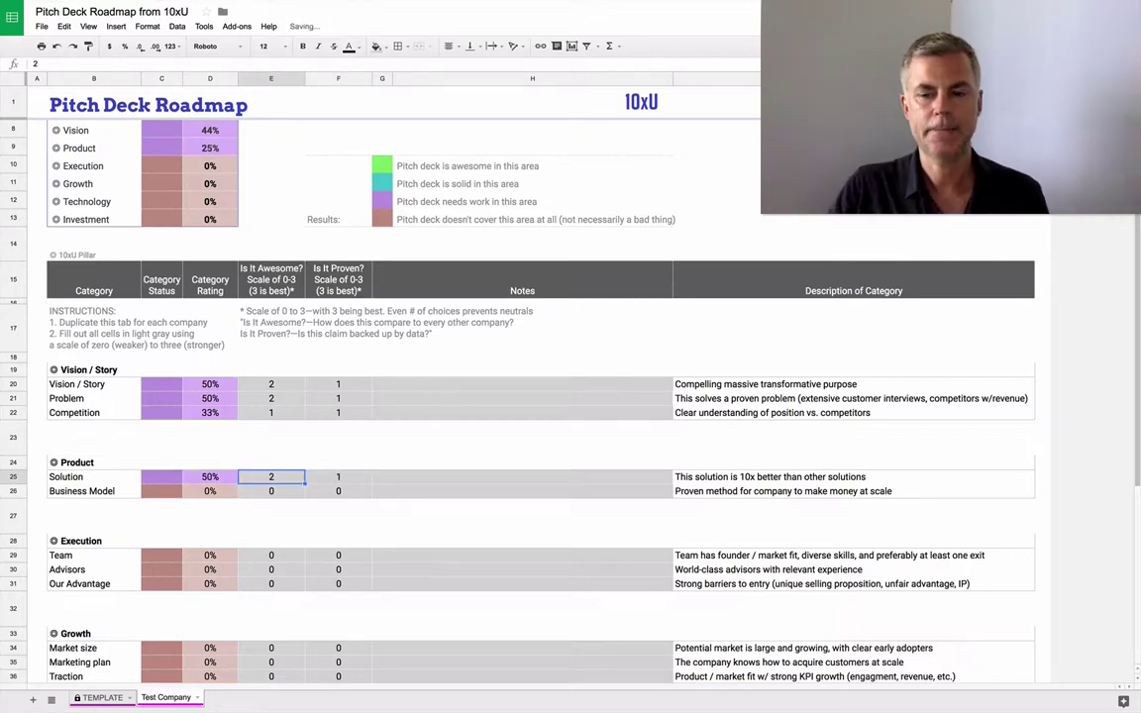
click(270, 491)
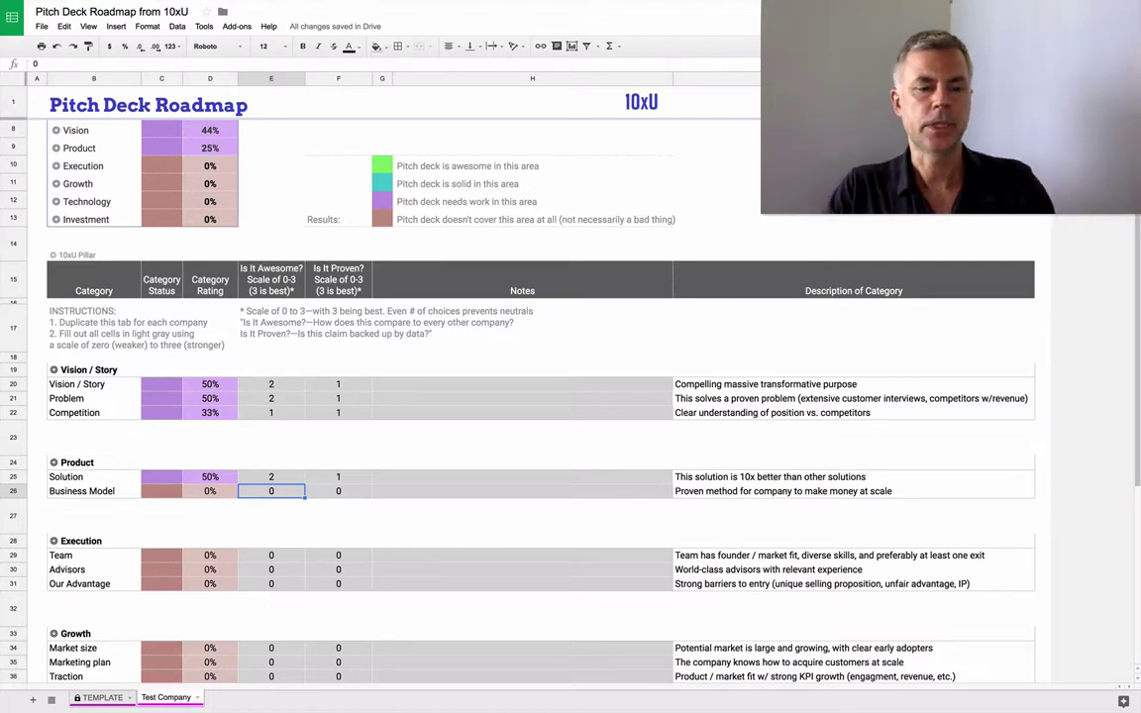
text(1)
key(Tab)
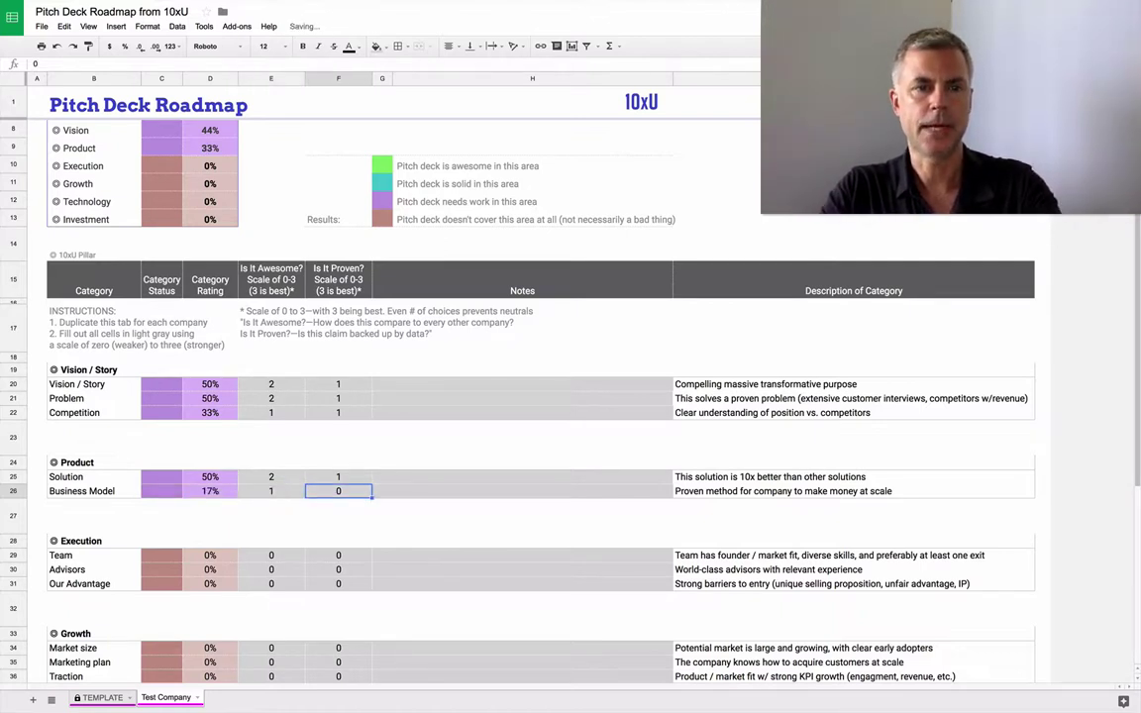
click(271, 491)
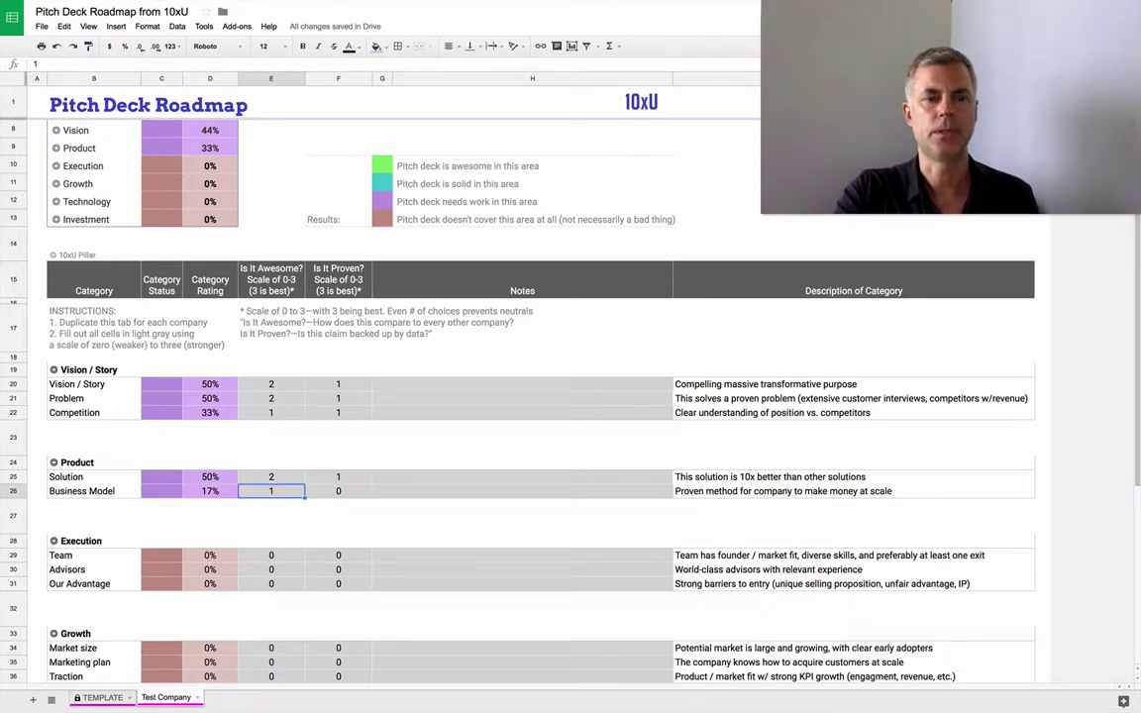
- Score Team 2 awesome and 2 proven, bringing it to 67%
scroll(291, 546, down, 1)
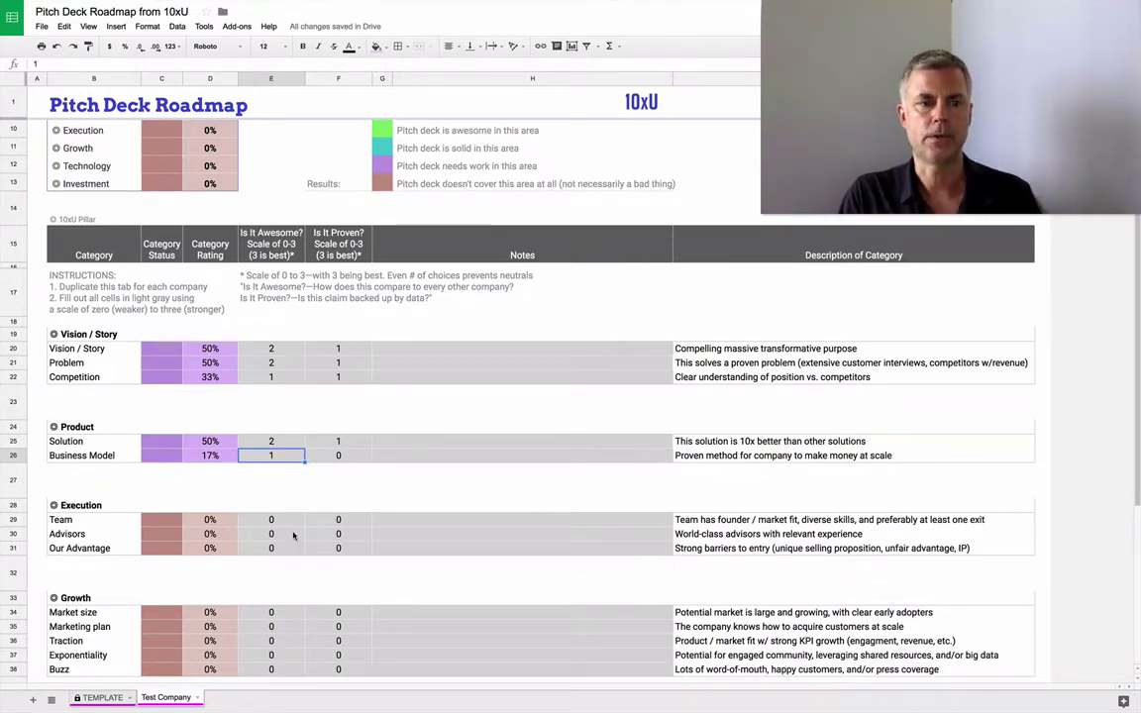
click(292, 522)
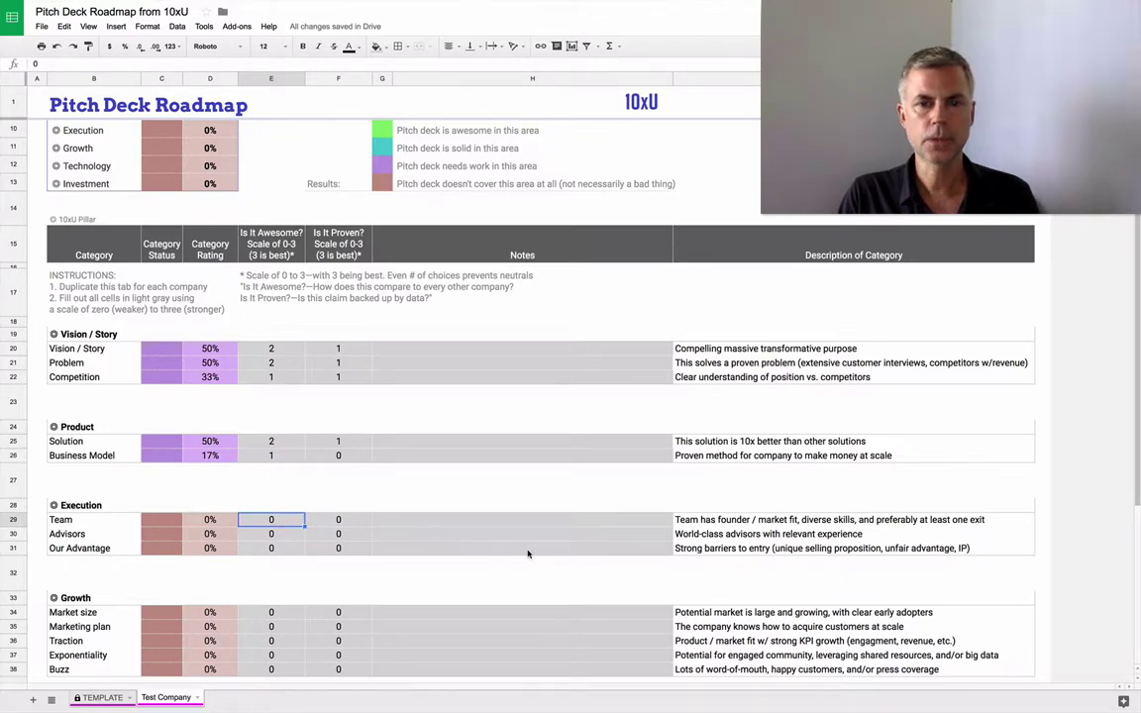
scroll(528, 555, down, 2)
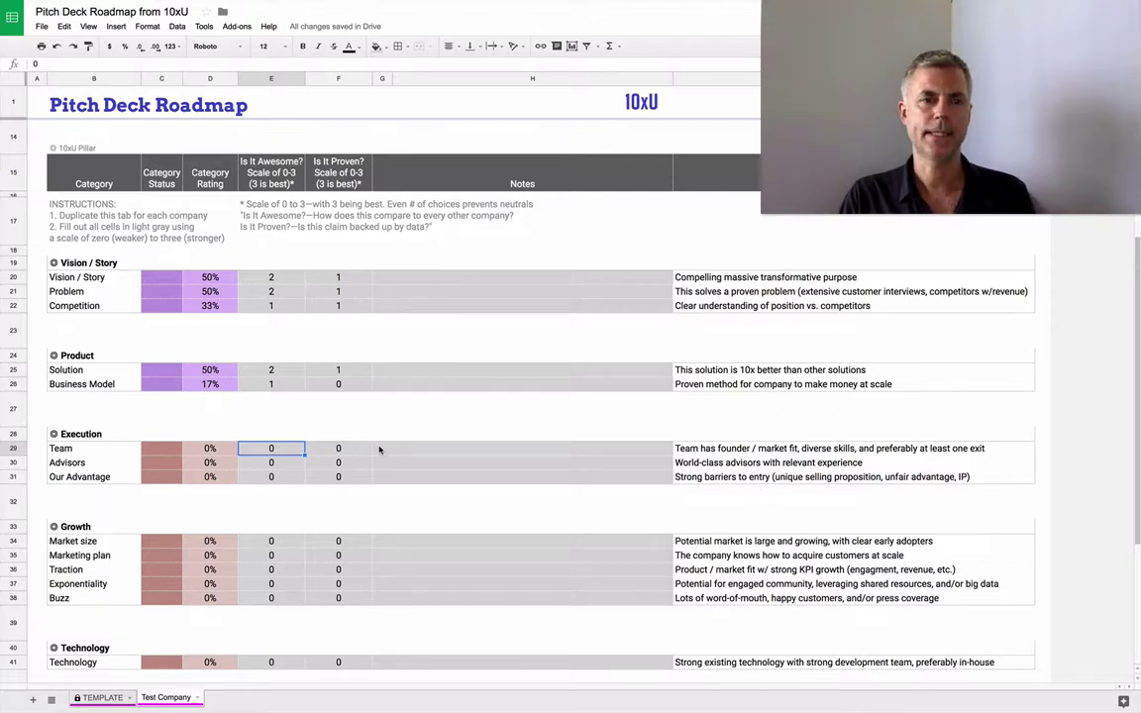
scroll(309, 459, down, 2)
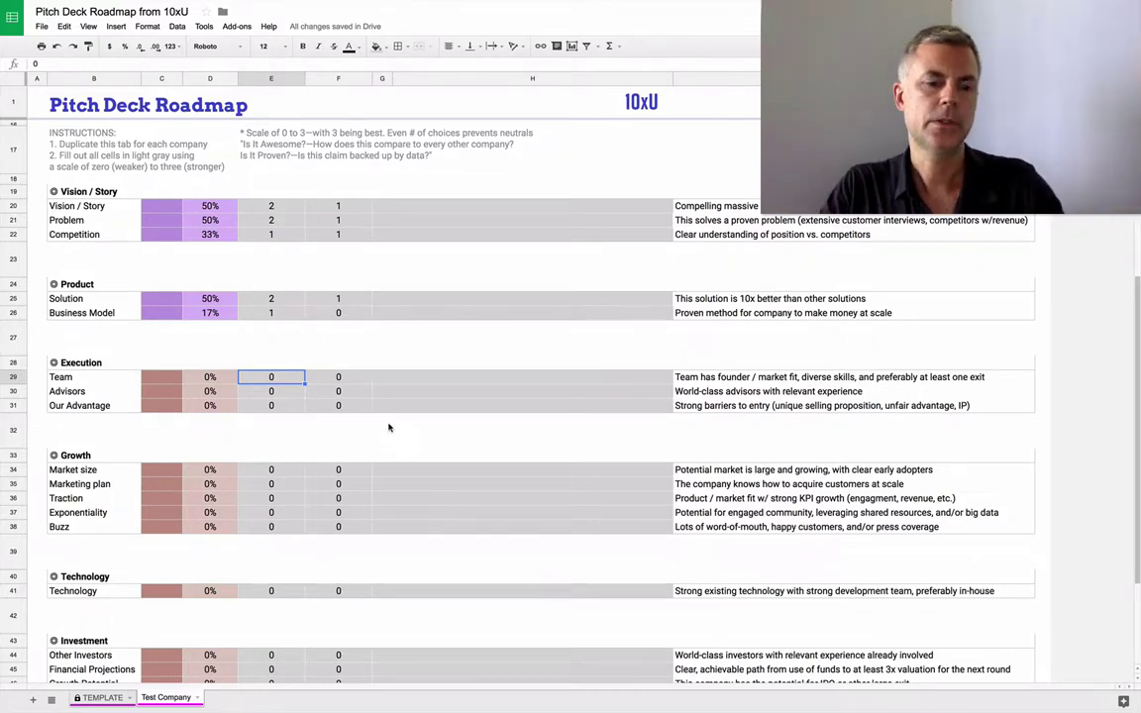
text(2)
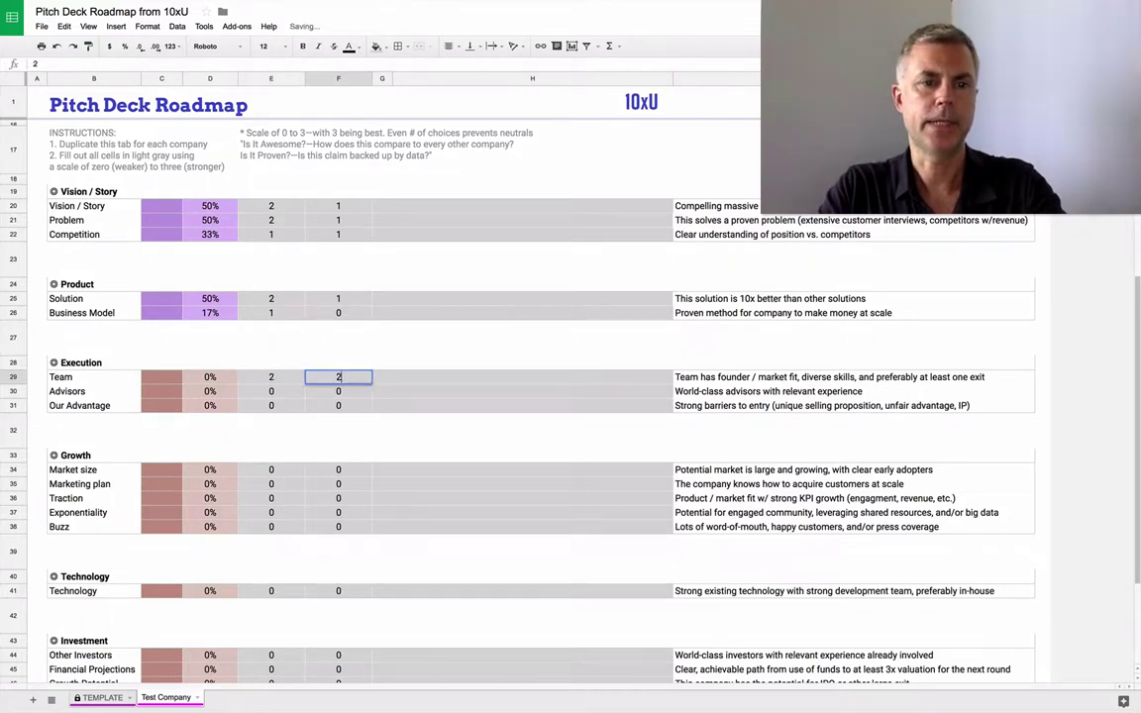
key(Return)
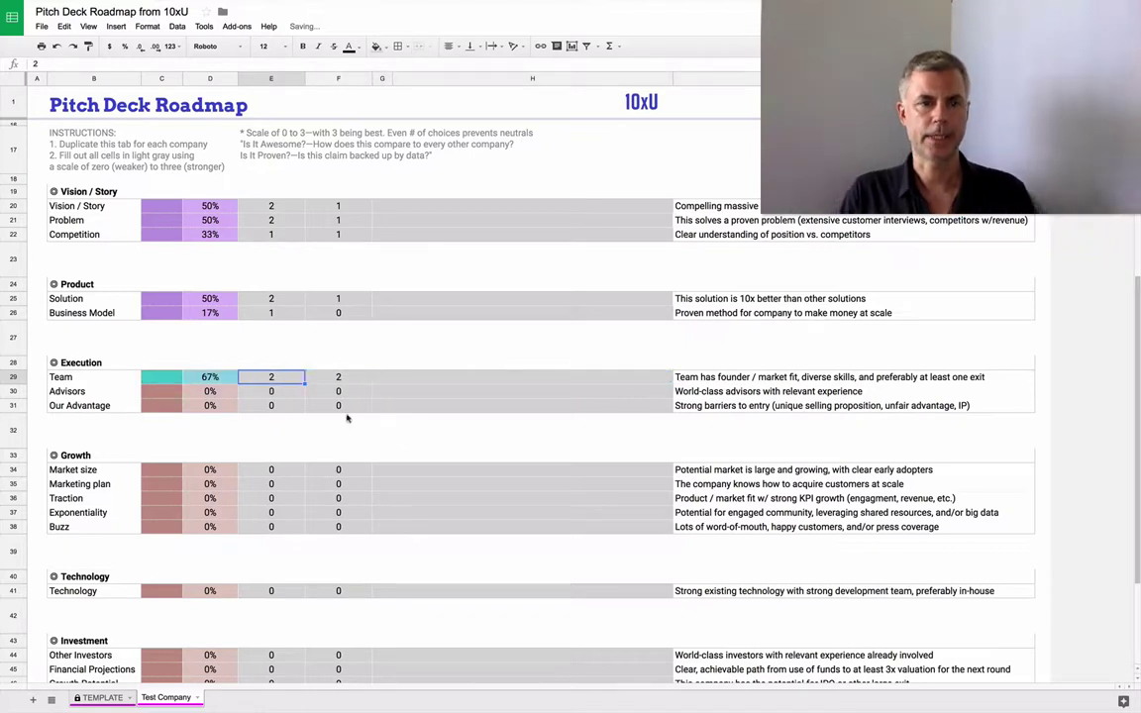
- Leave Advisors at 0 and give Our Advantage an awesome score of 1
drag(283, 394, 344, 396)
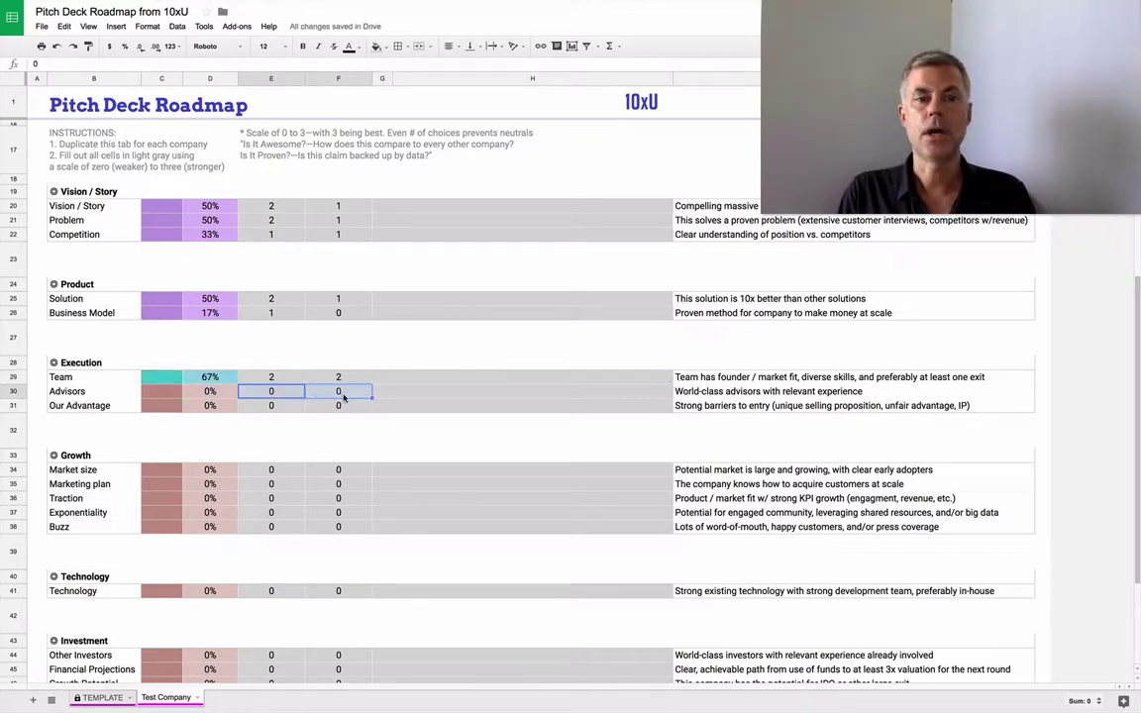
click(269, 404)
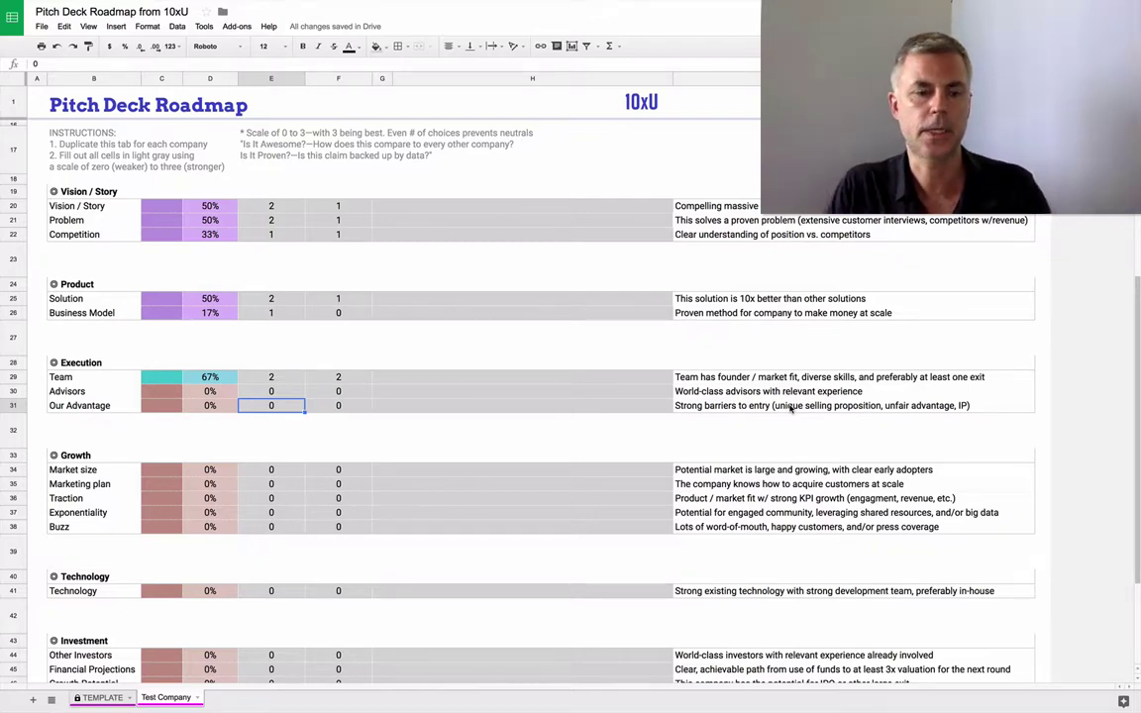
text(1)
key(Tab)
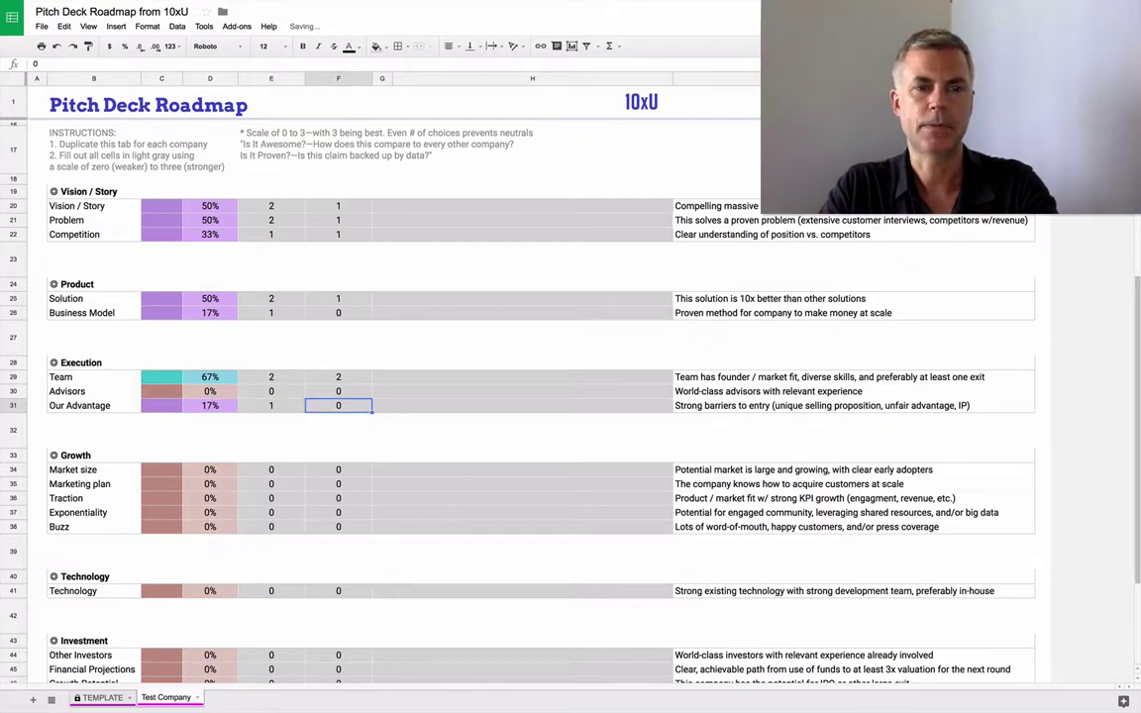
key(Left)
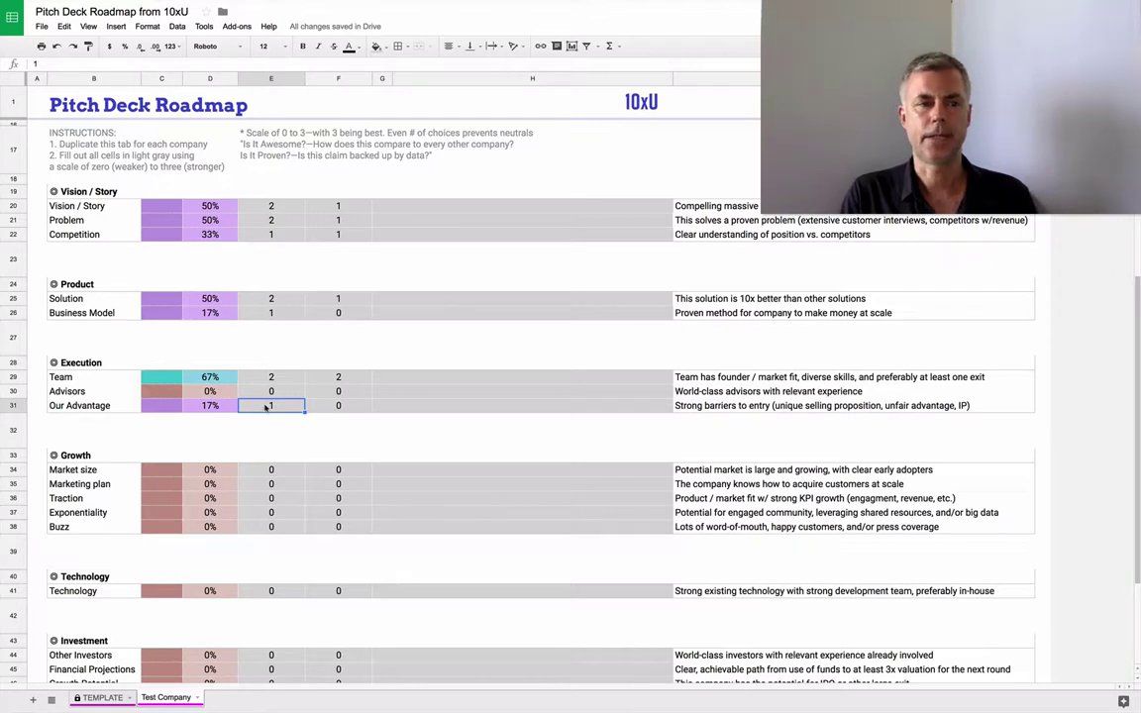
- Score Market size 2 and Marketing plan 2 awesome with 1 proven
scroll(295, 408, down, 2)
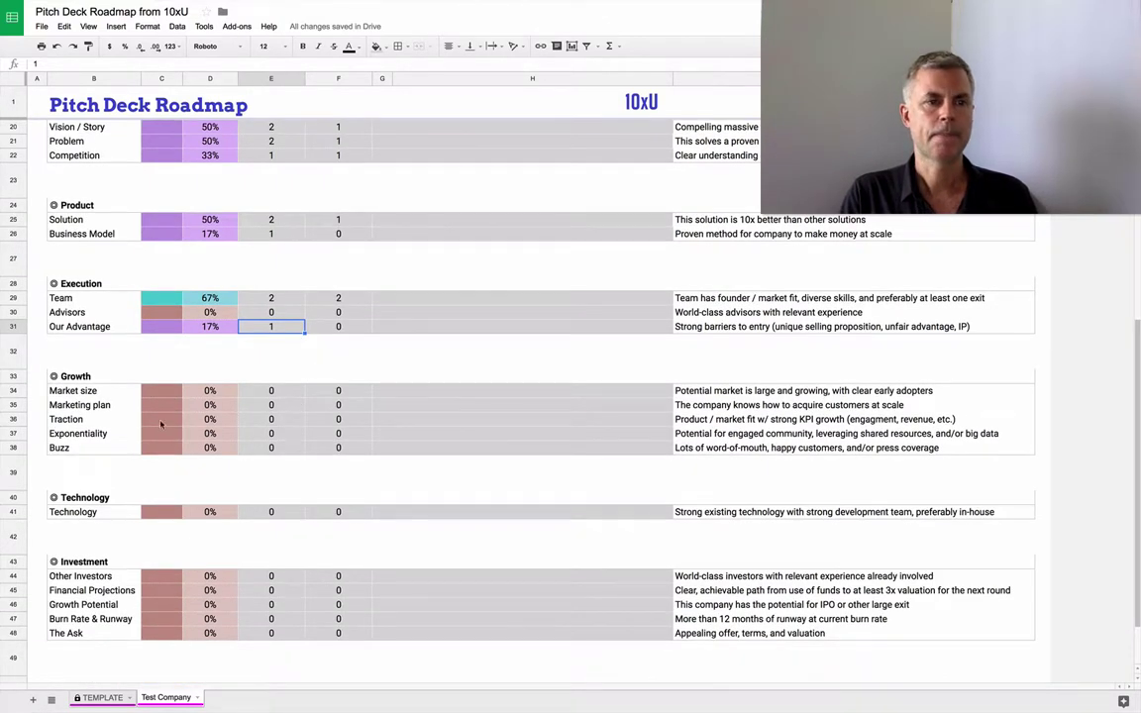
click(271, 392)
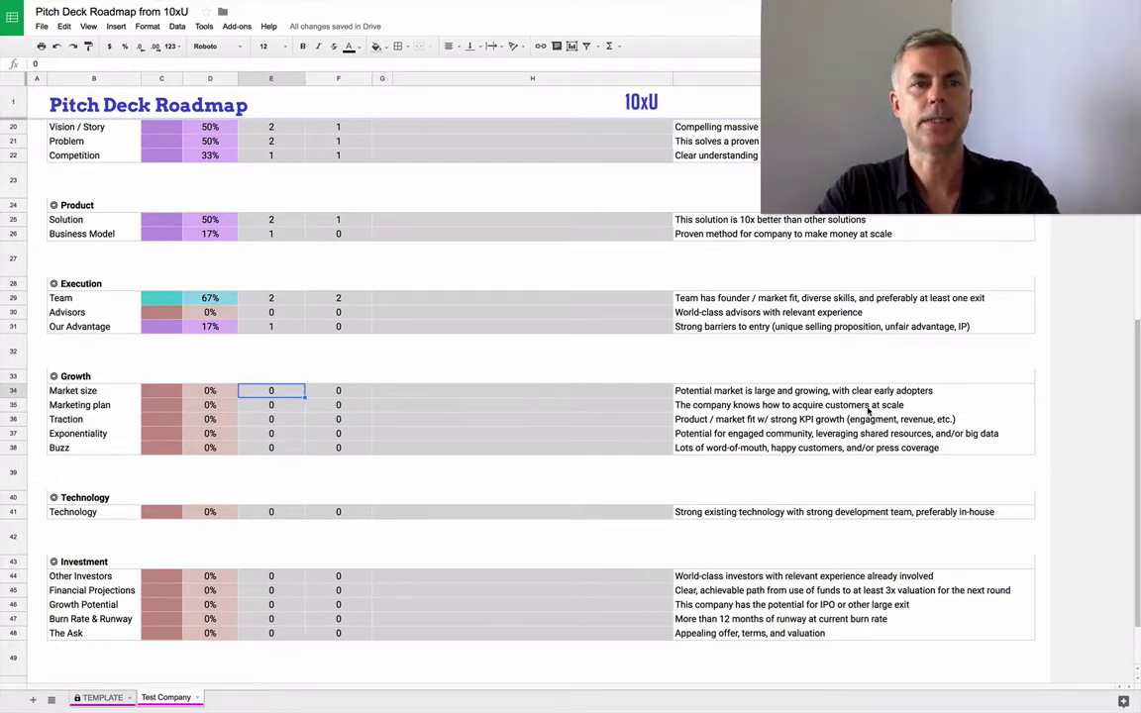
text(2)
key(Return)
key(Up)
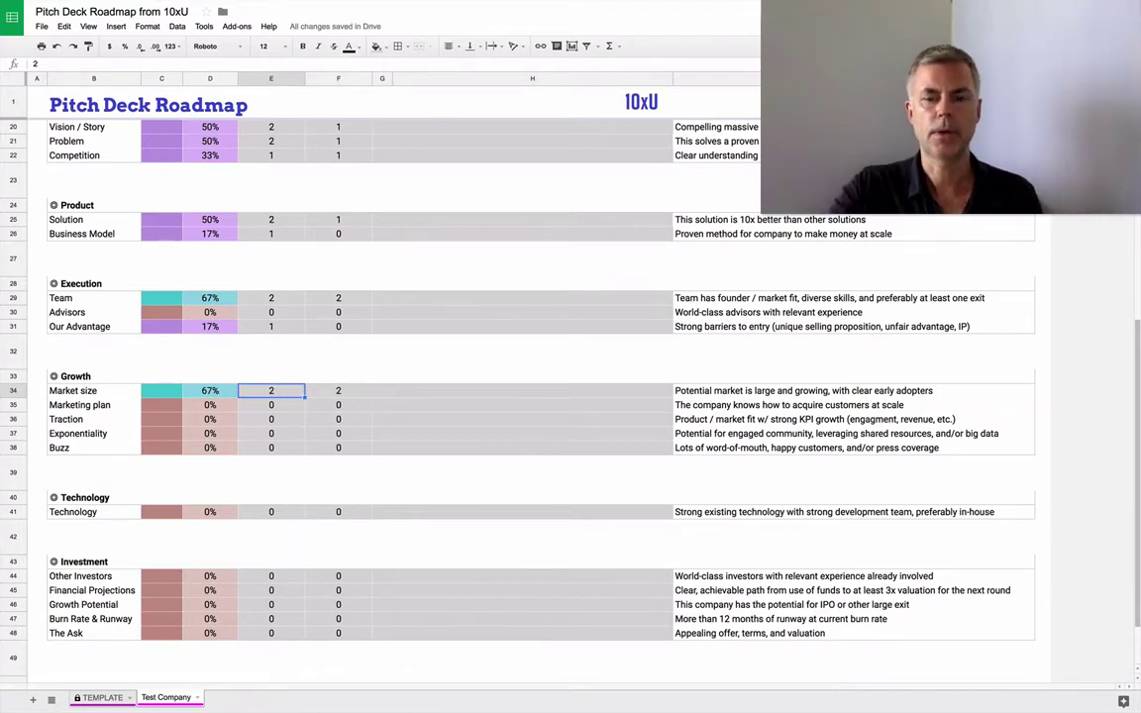
click(271, 404)
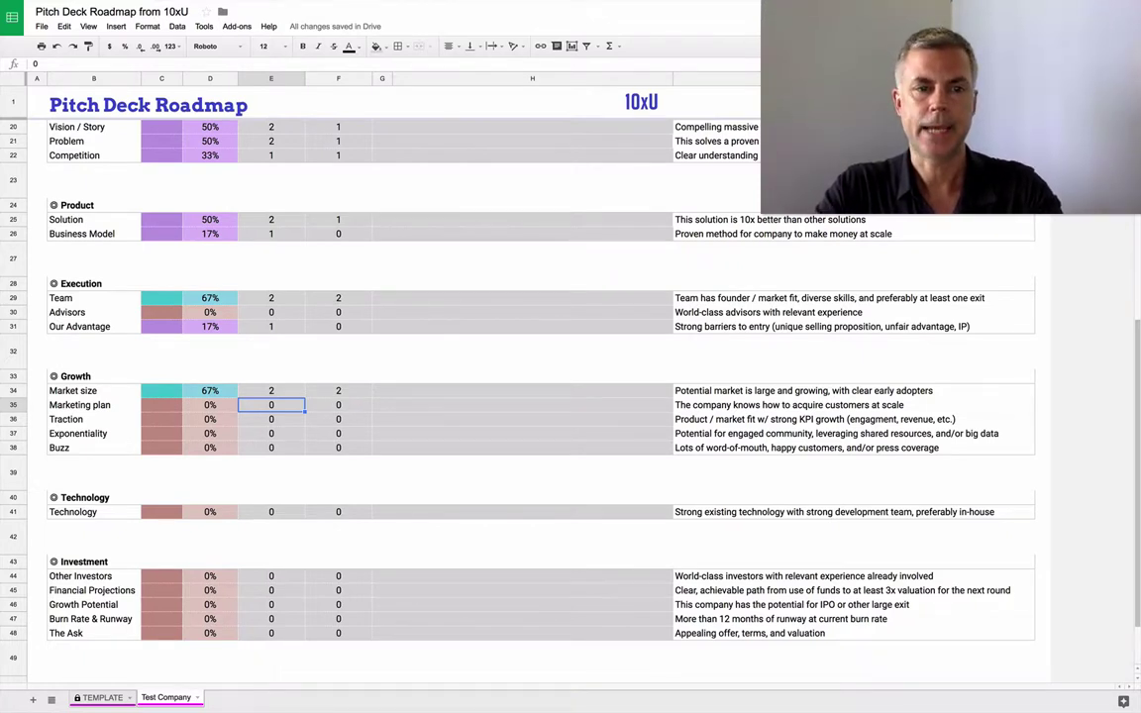
text(2)
key(Tab)
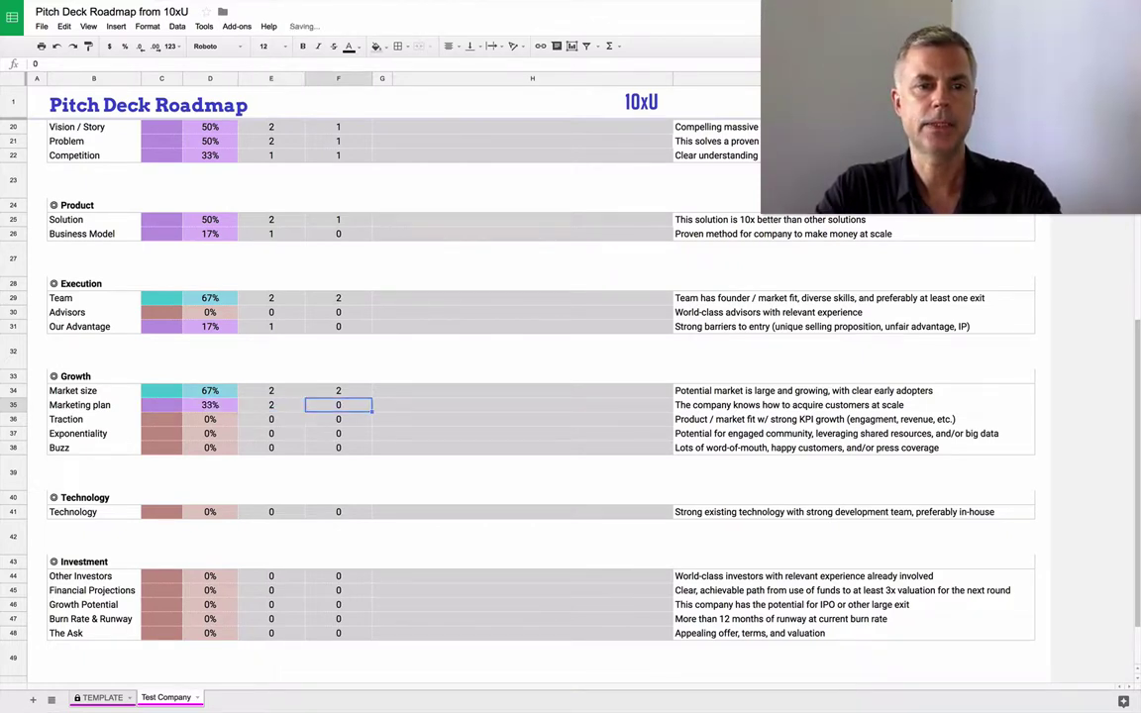
text(1)
key(shift+Tab)
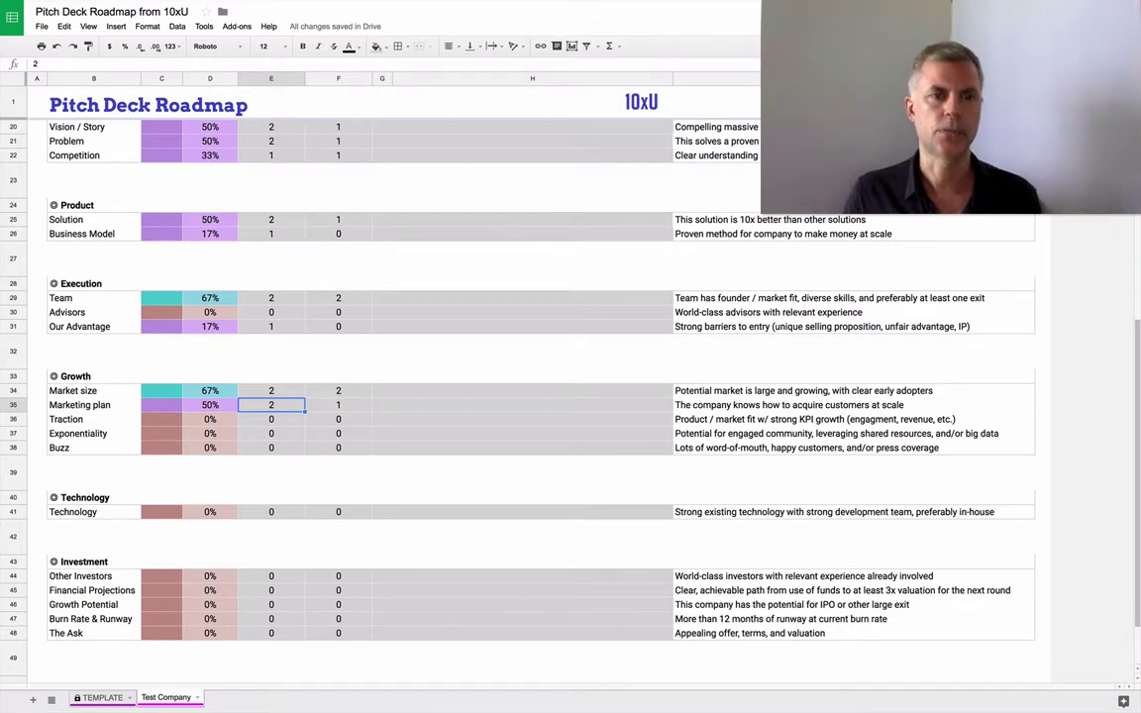
- Give Traction 1 awesome and Exponentiality 2, leaving Buzz at 0
click(270, 419)
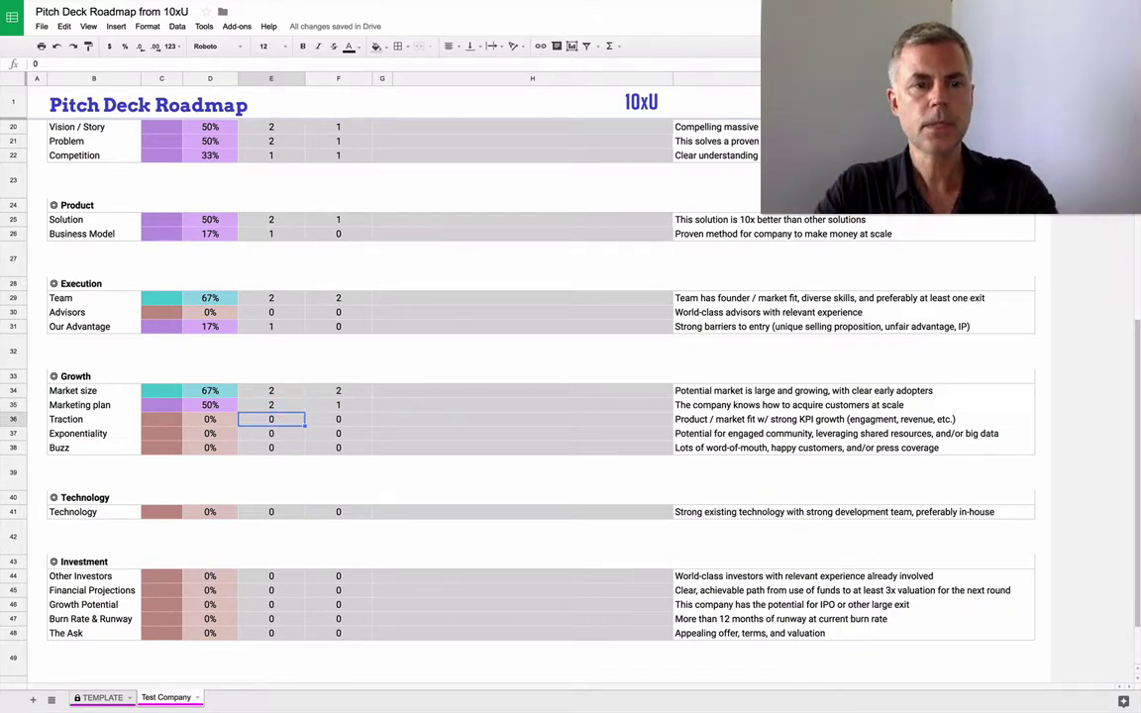
text(1)
key(Return)
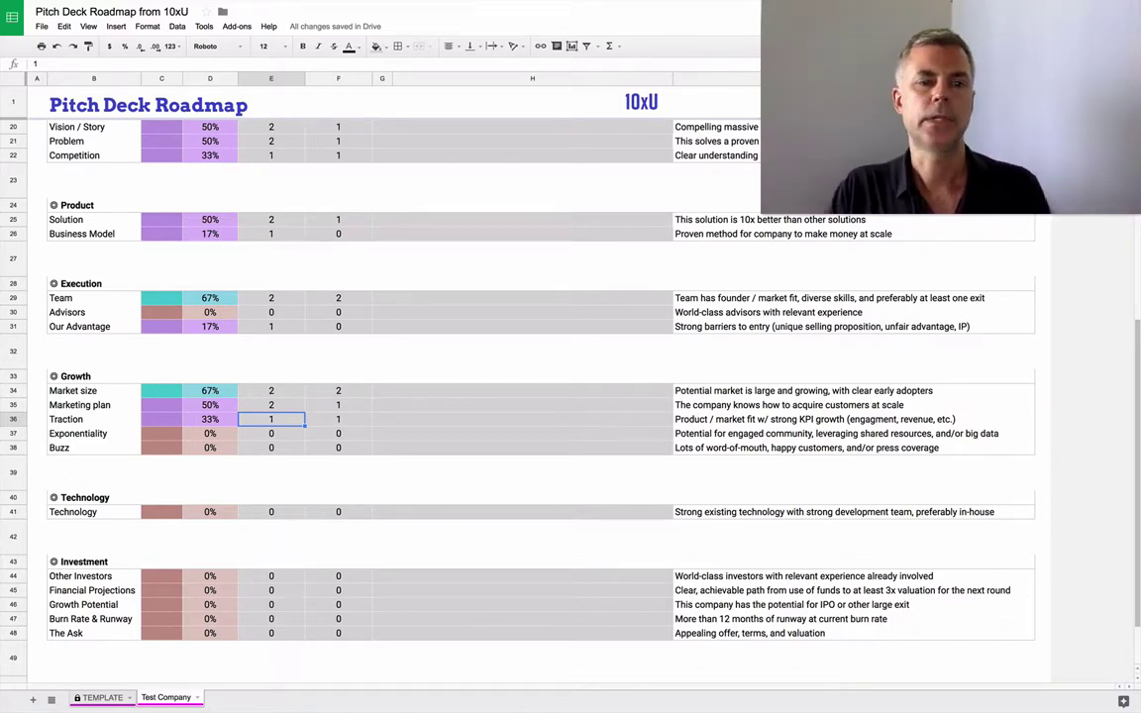
click(270, 433)
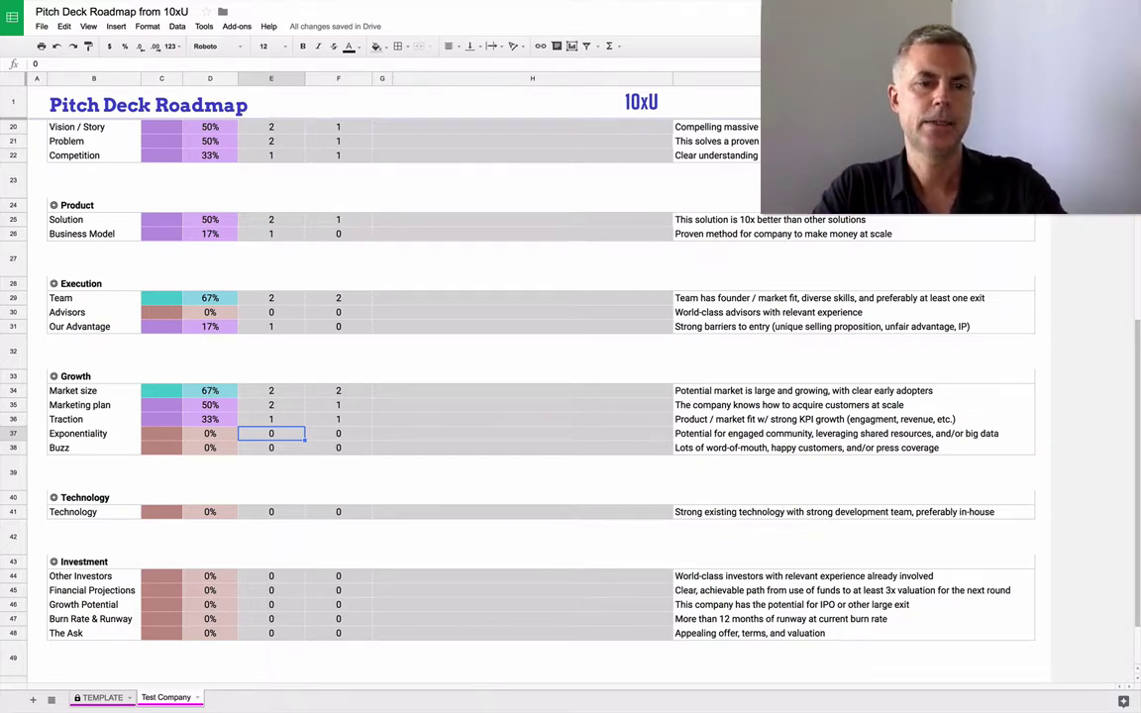
text(2)
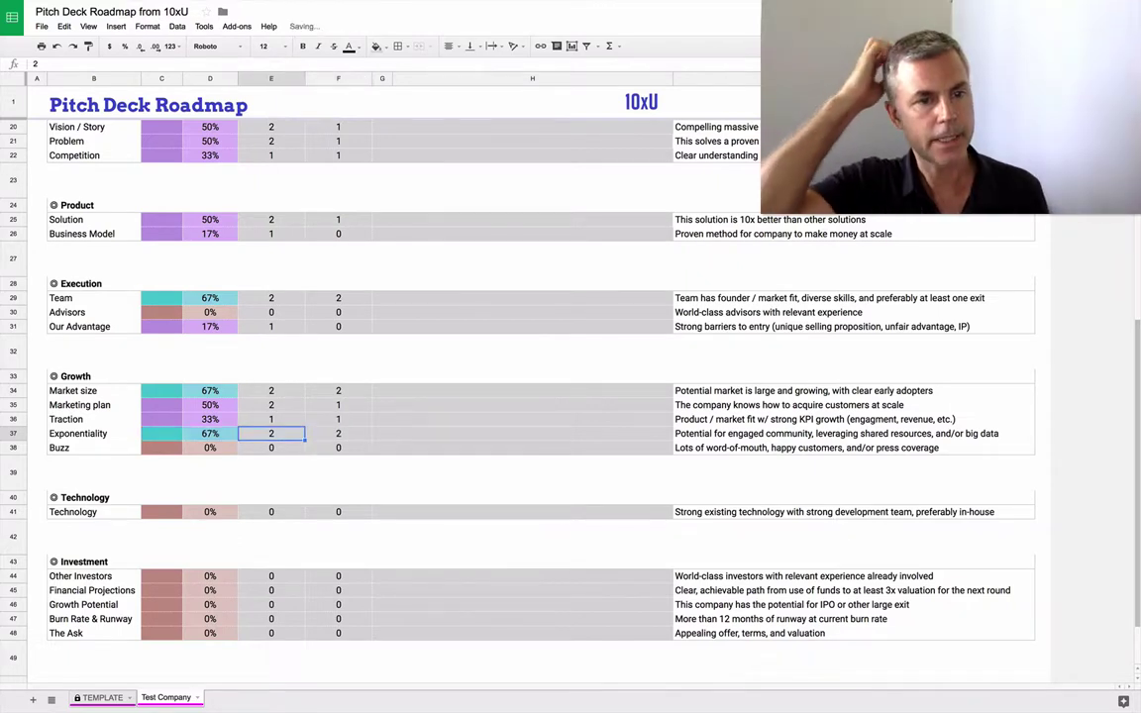
click(271, 447)
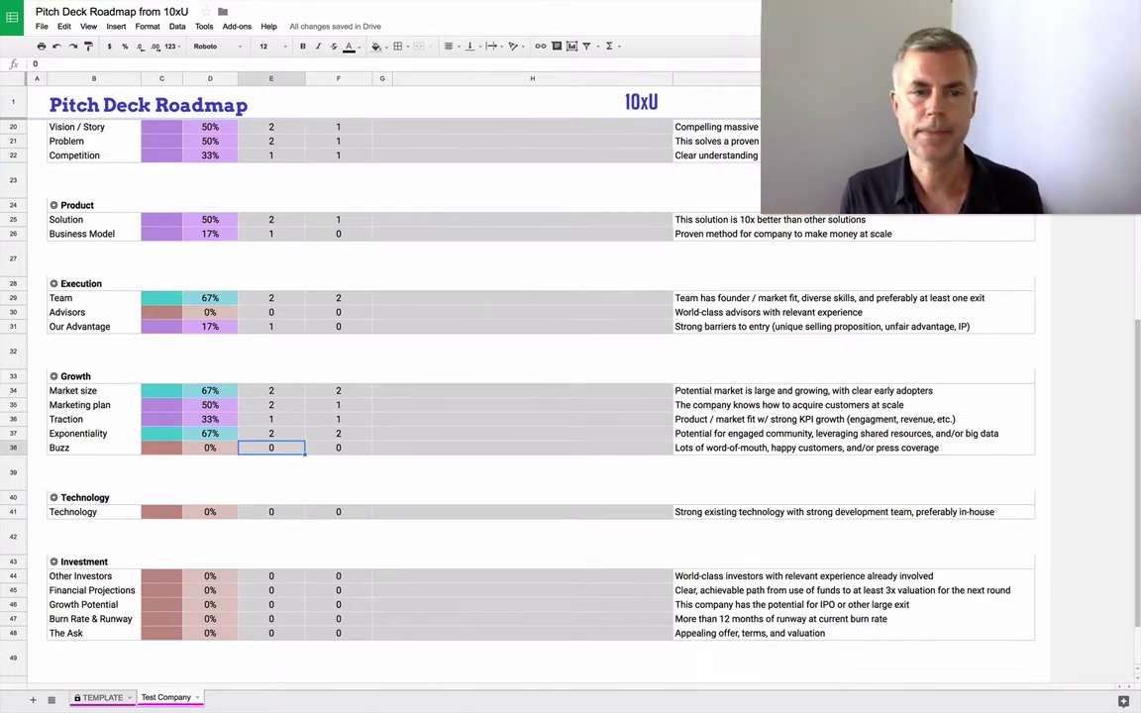
- Enter Technology's scores: 2 in E41 and 1 in F41
key(Down)
key(Down)
key(Down)
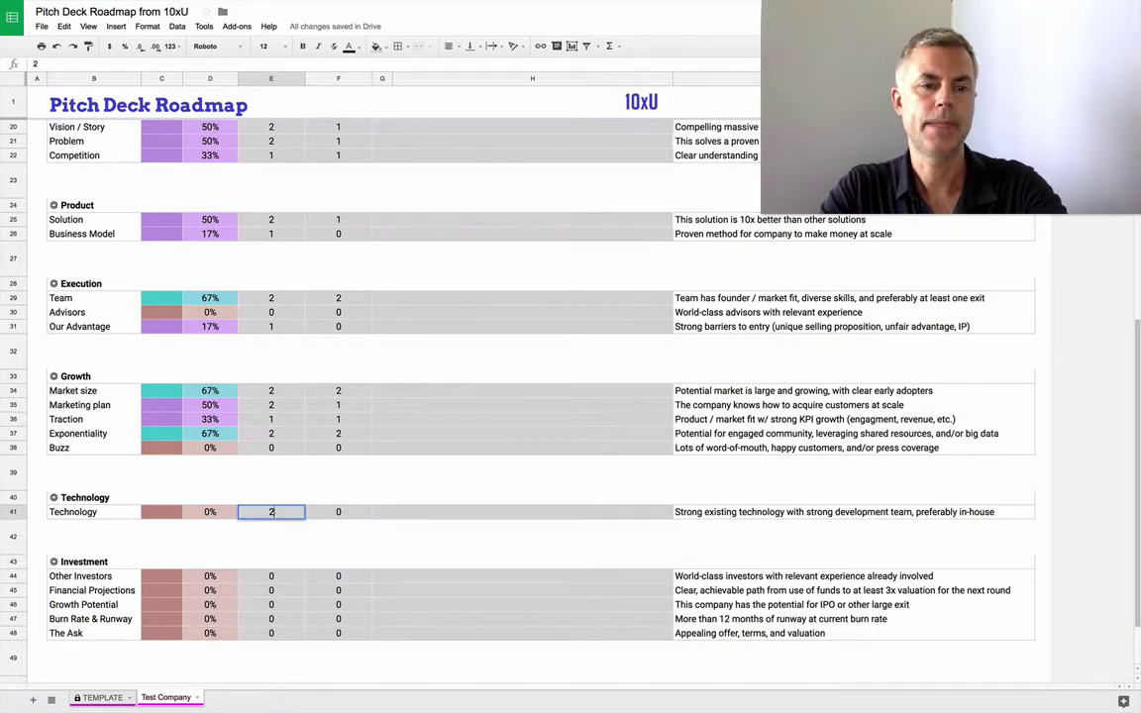
text(2)
key(Tab)
text(1)
key(shift+Tab)
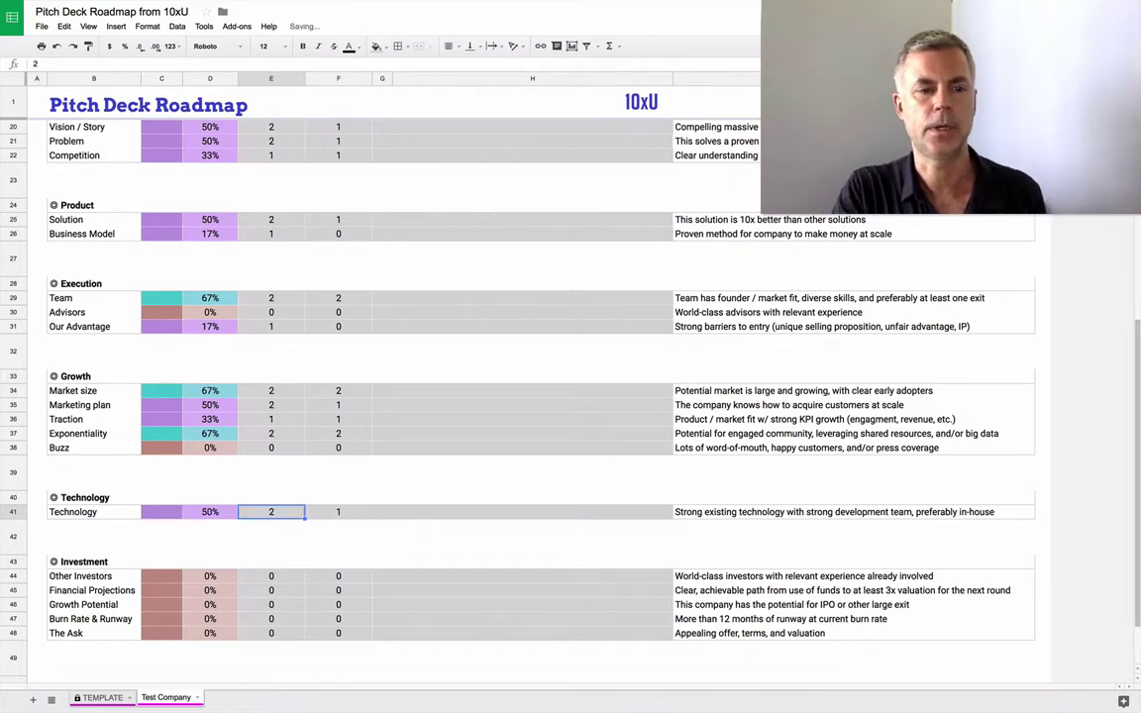
- Leave Other Investors at 0 and score Financial Projections 1 awesome and 1 proven
click(274, 576)
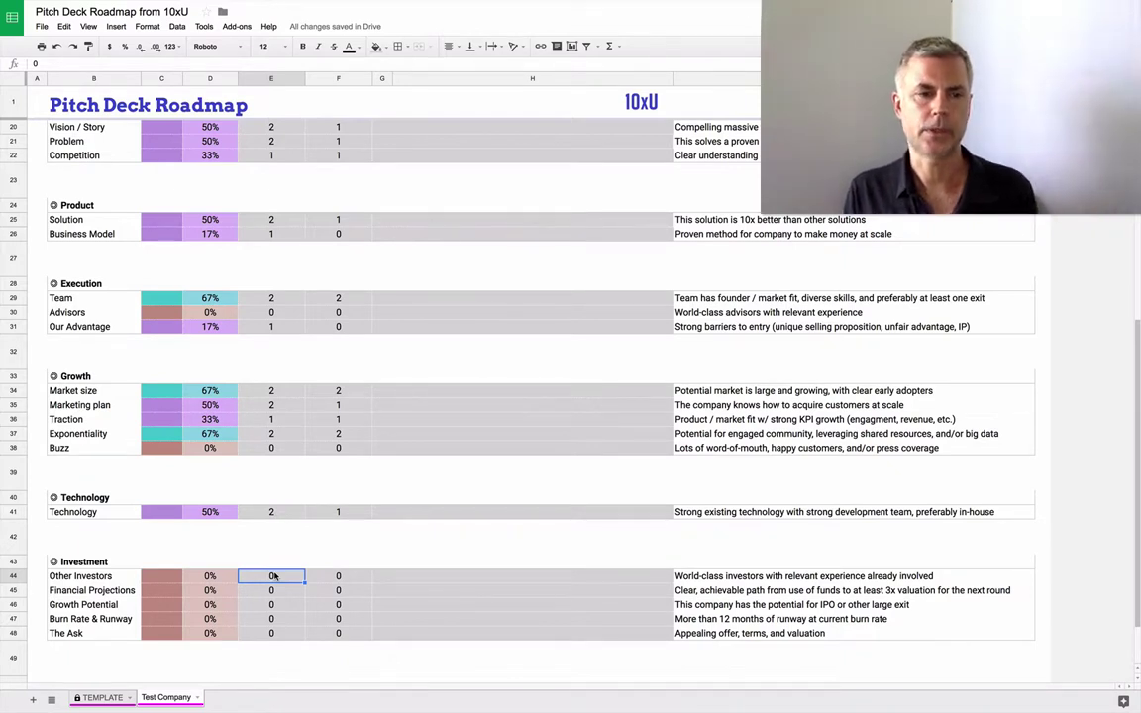
key(Down)
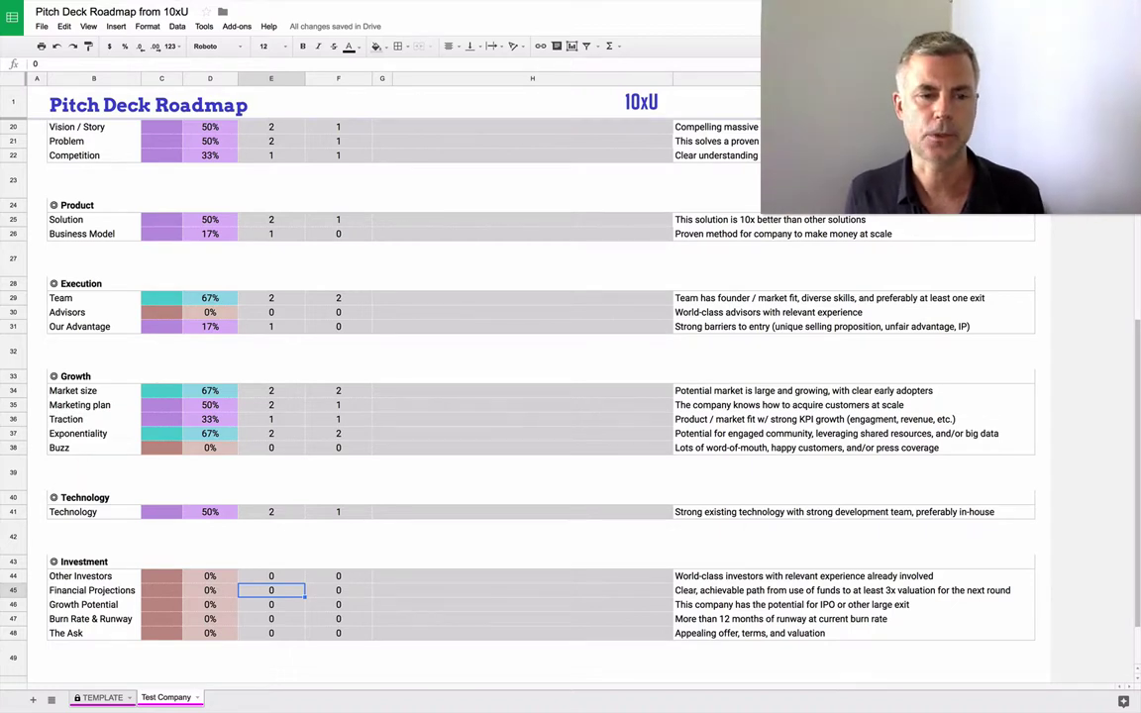
text(1)
key(Tab)
text(1)
key(shift+Tab)
- Score Growth Potential 2 awesome and 2 proven
click(270, 604)
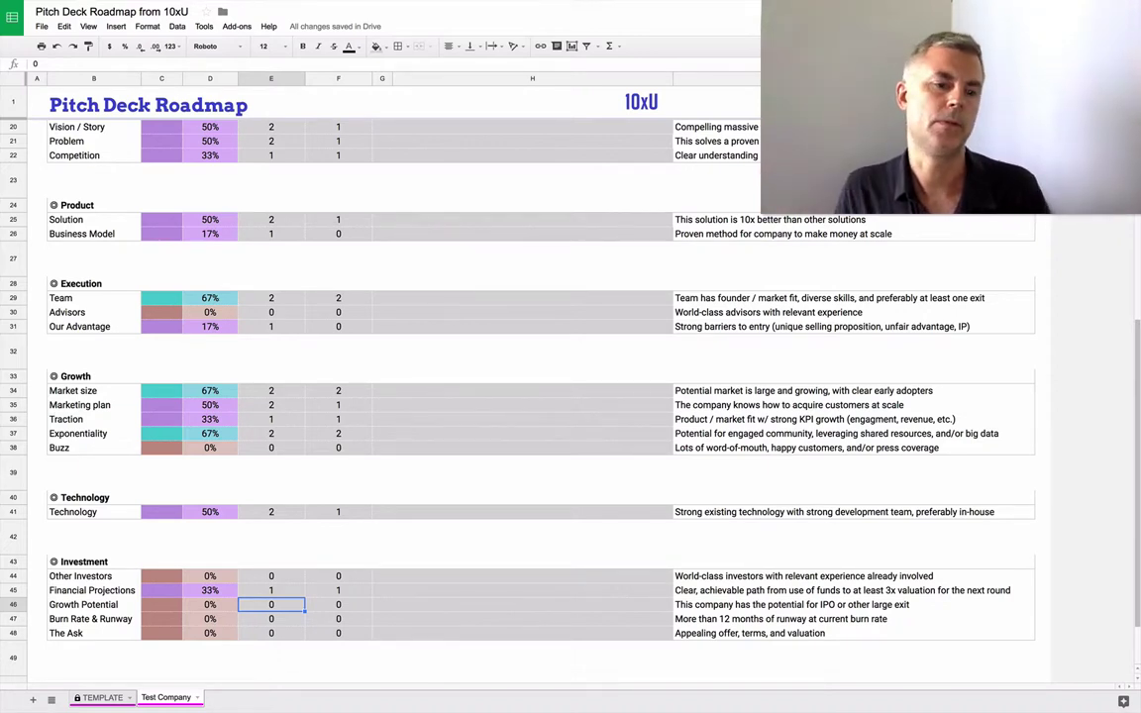
text(2)
key(Tab)
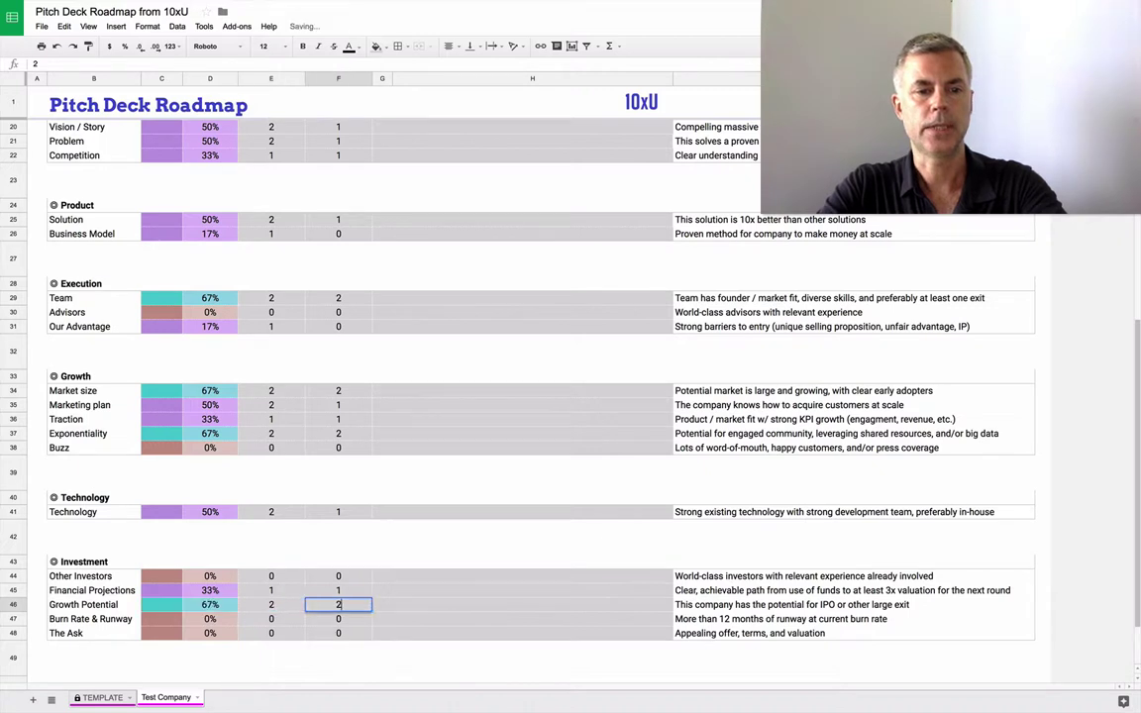
text(2)
key(Return)
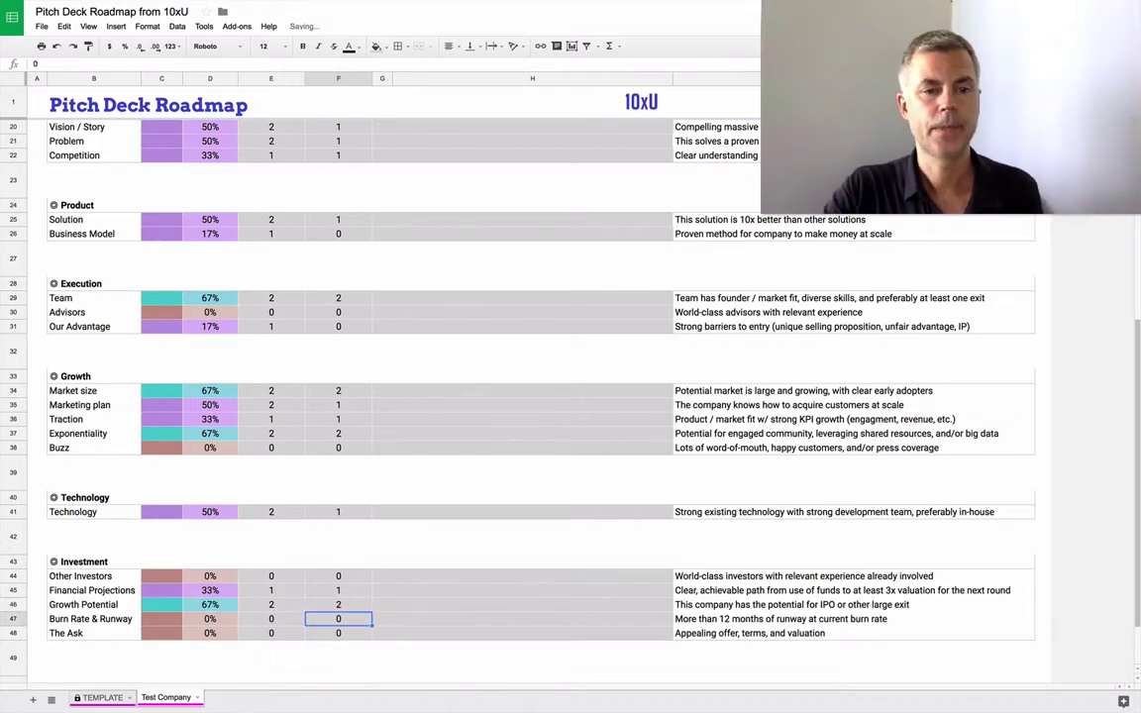
click(270, 618)
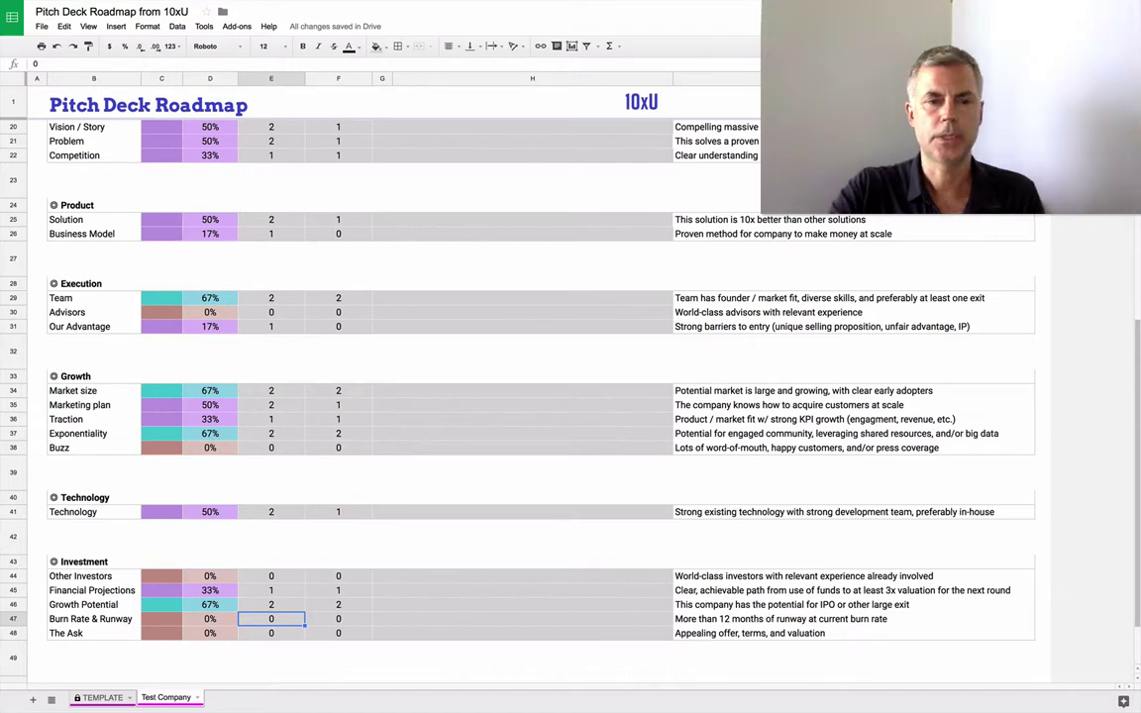
click(271, 633)
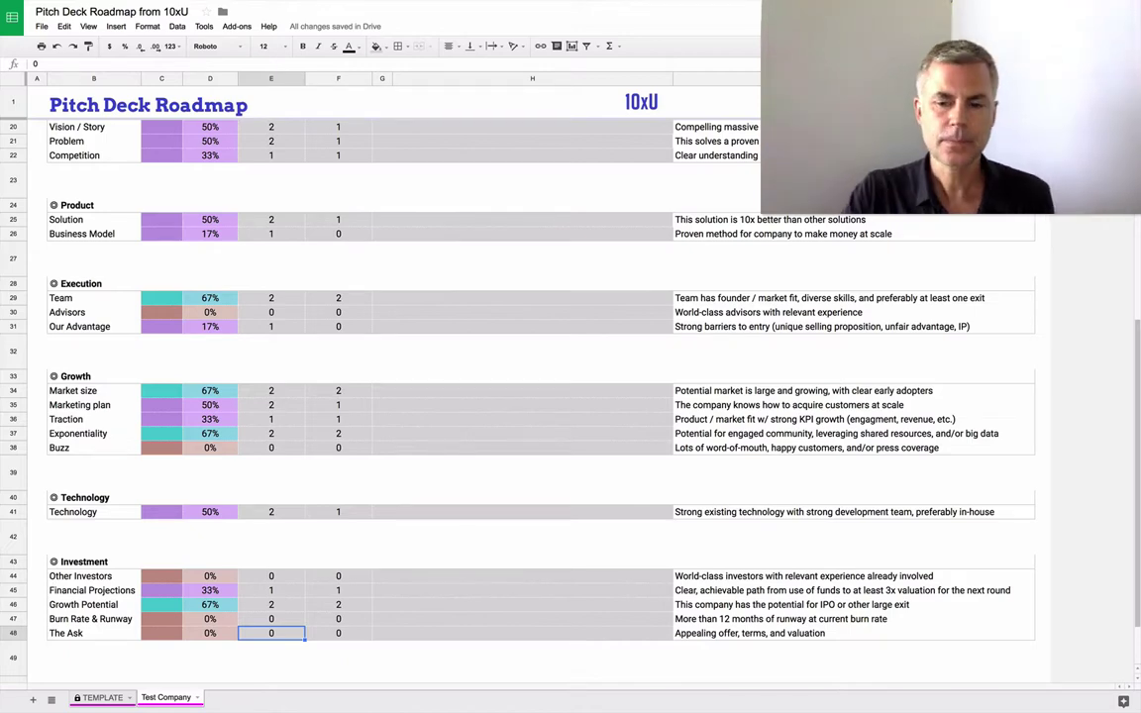
key(Up)
key(Up)
key(Up)
key(Up)
key(Up)
scroll(535, 396, up, 5)
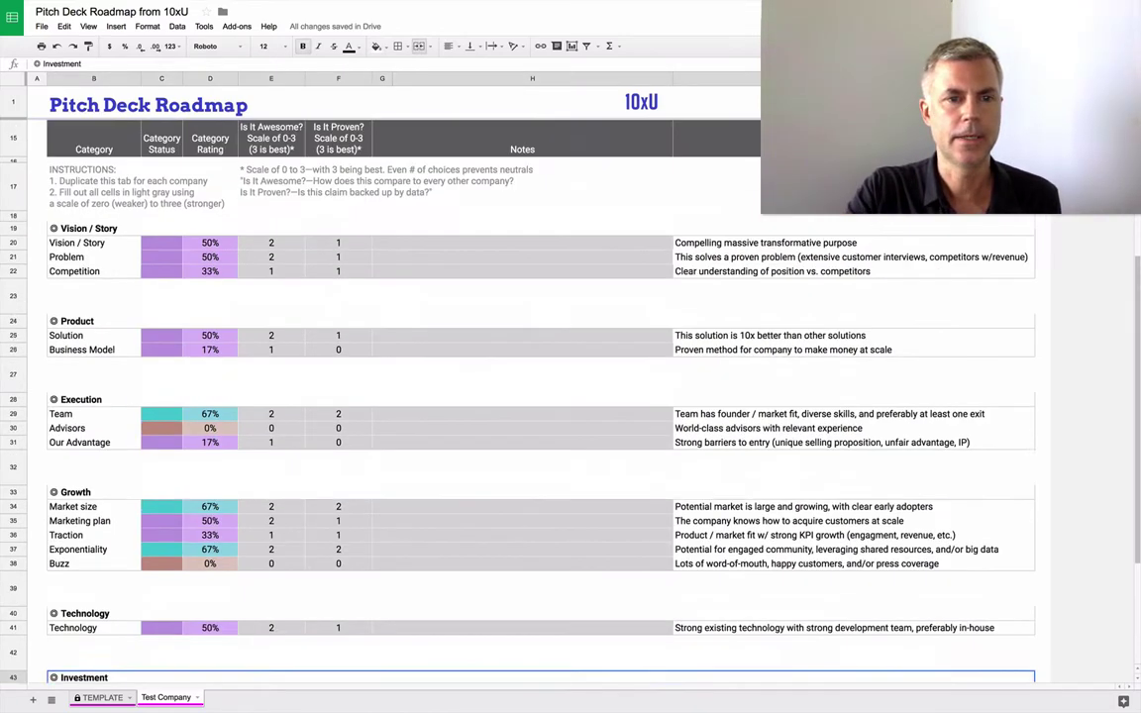
scroll(535, 396, up, 3)
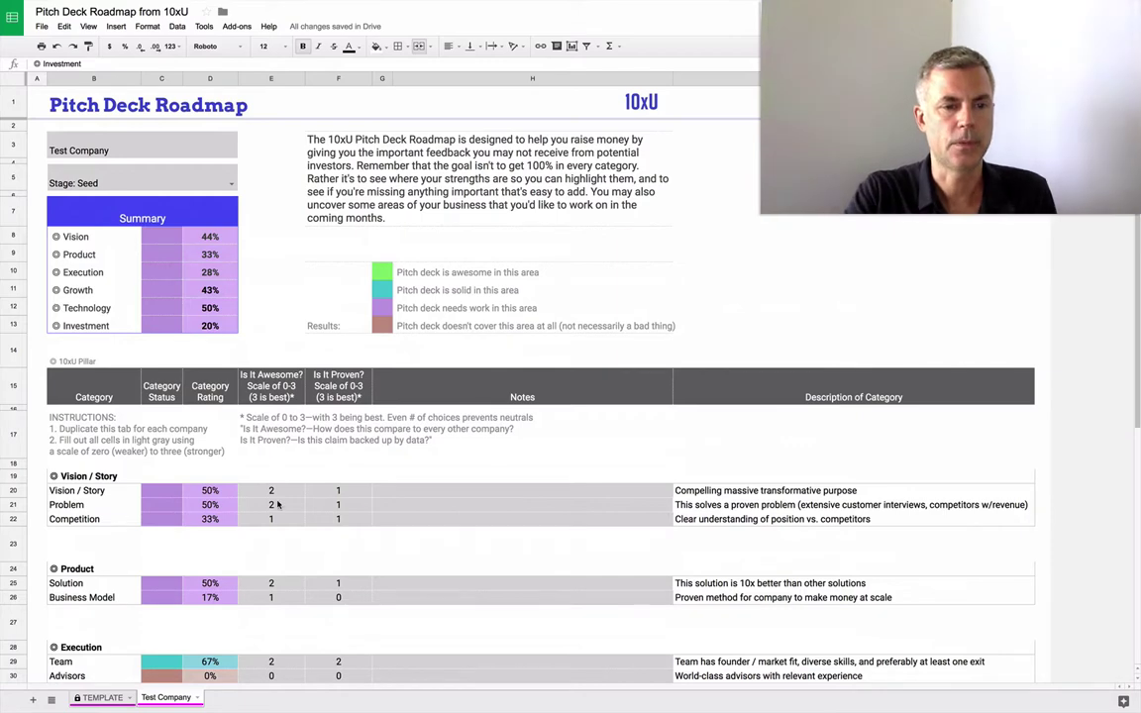
scroll(278, 505, down, 3)
scroll(273, 584, down, 2)
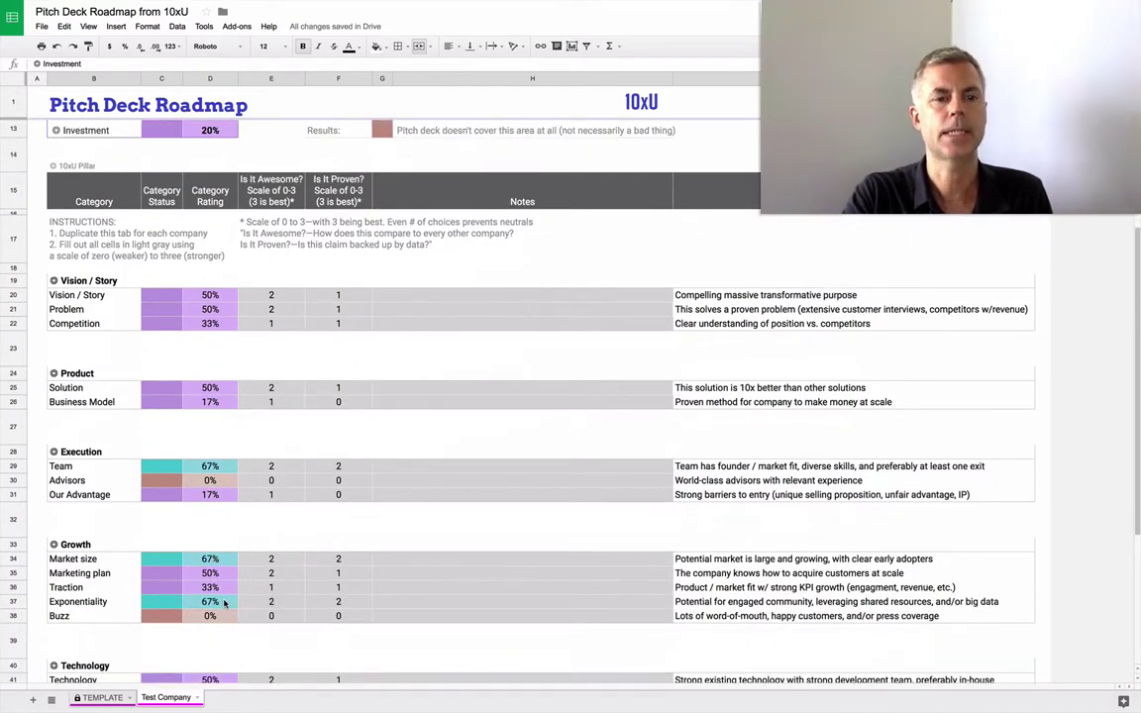
scroll(226, 602, down, 3)
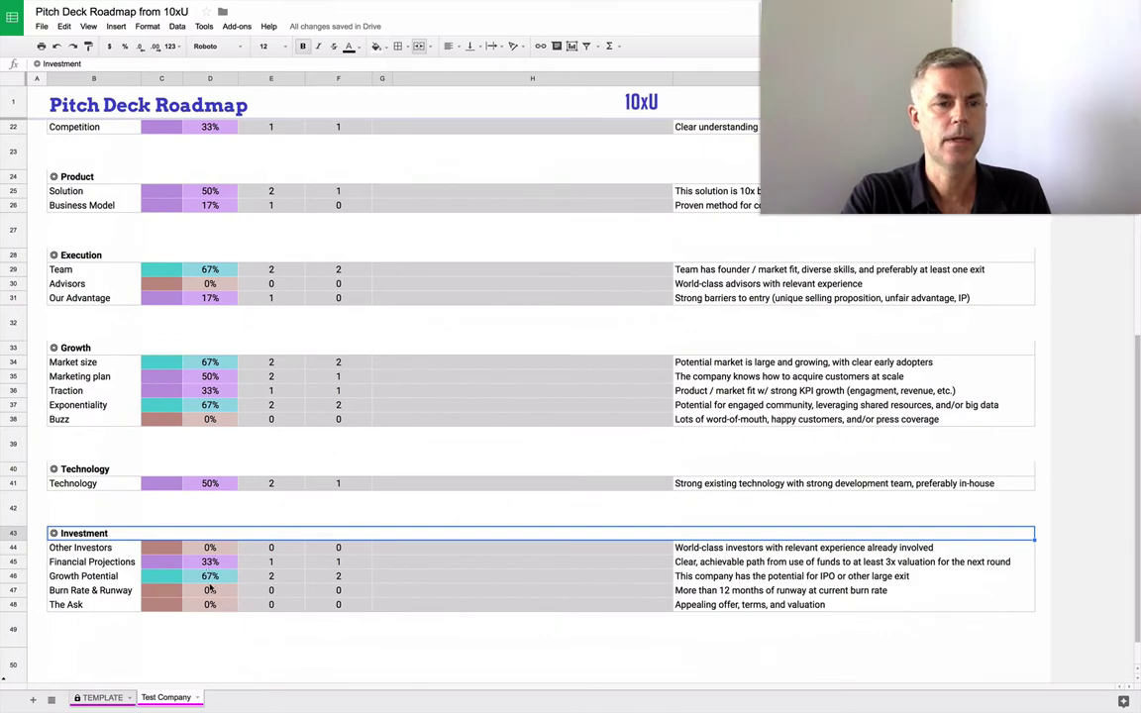
scroll(212, 586, down, 1)
scroll(213, 586, up, 2)
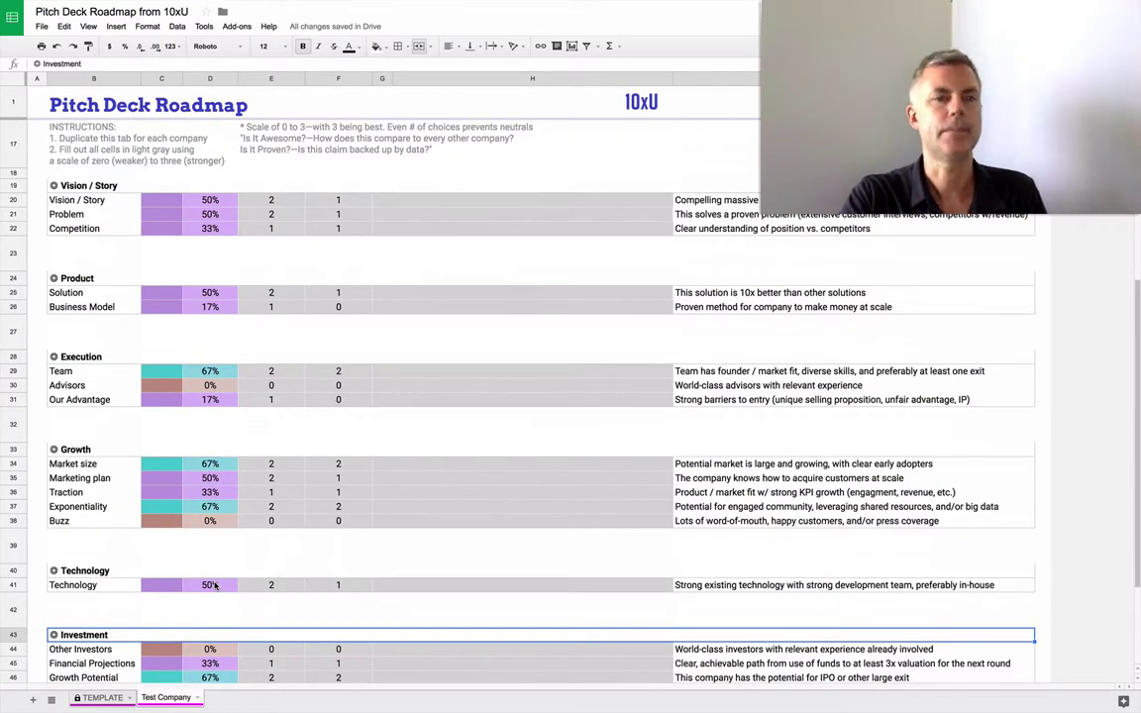
scroll(214, 586, up, 3)
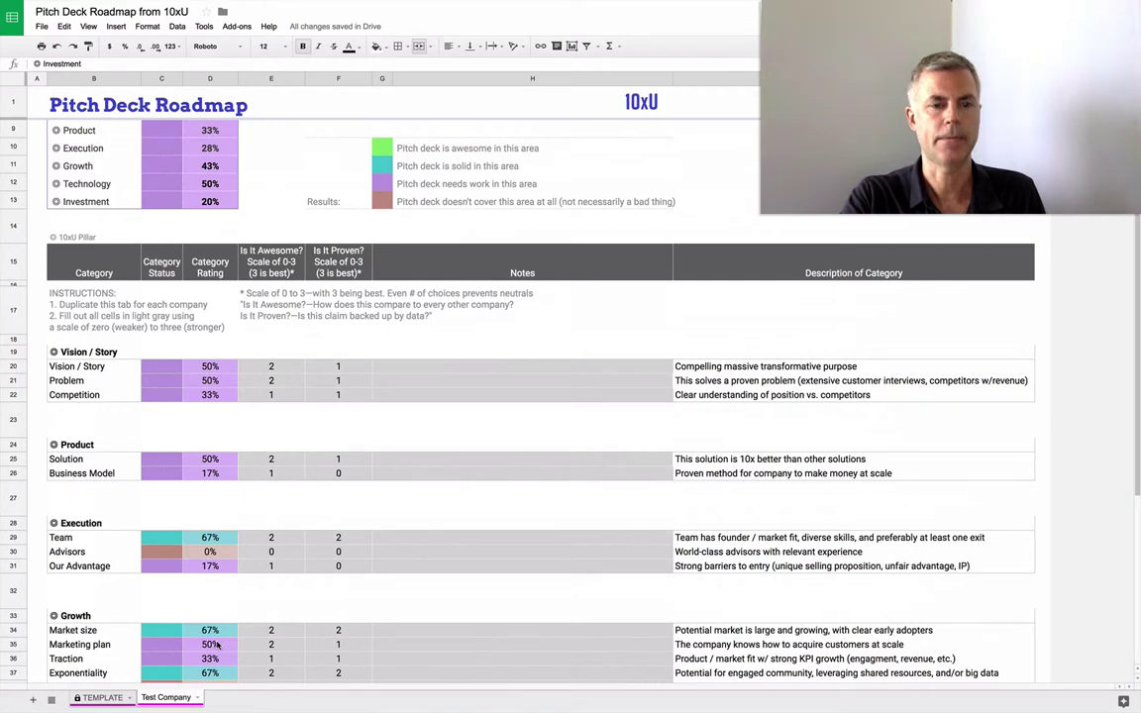
scroll(217, 644, down, 1)
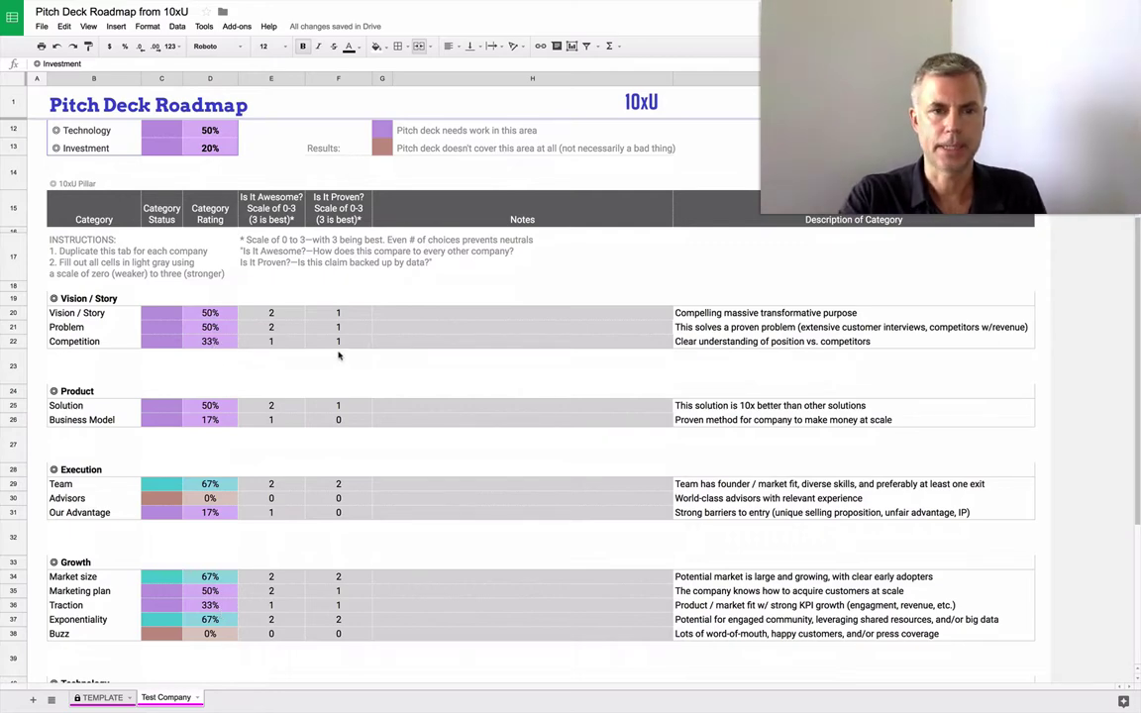
scroll(288, 394, down, 3)
scroll(288, 393, down, 3)
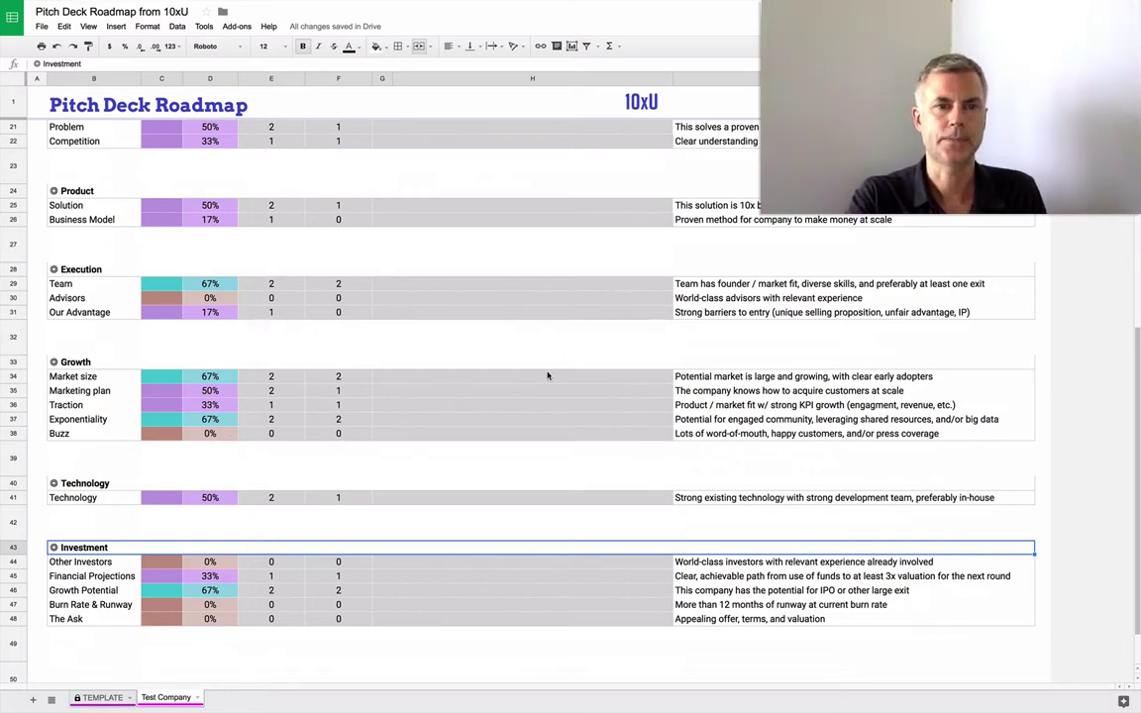
scroll(548, 374, up, 5)
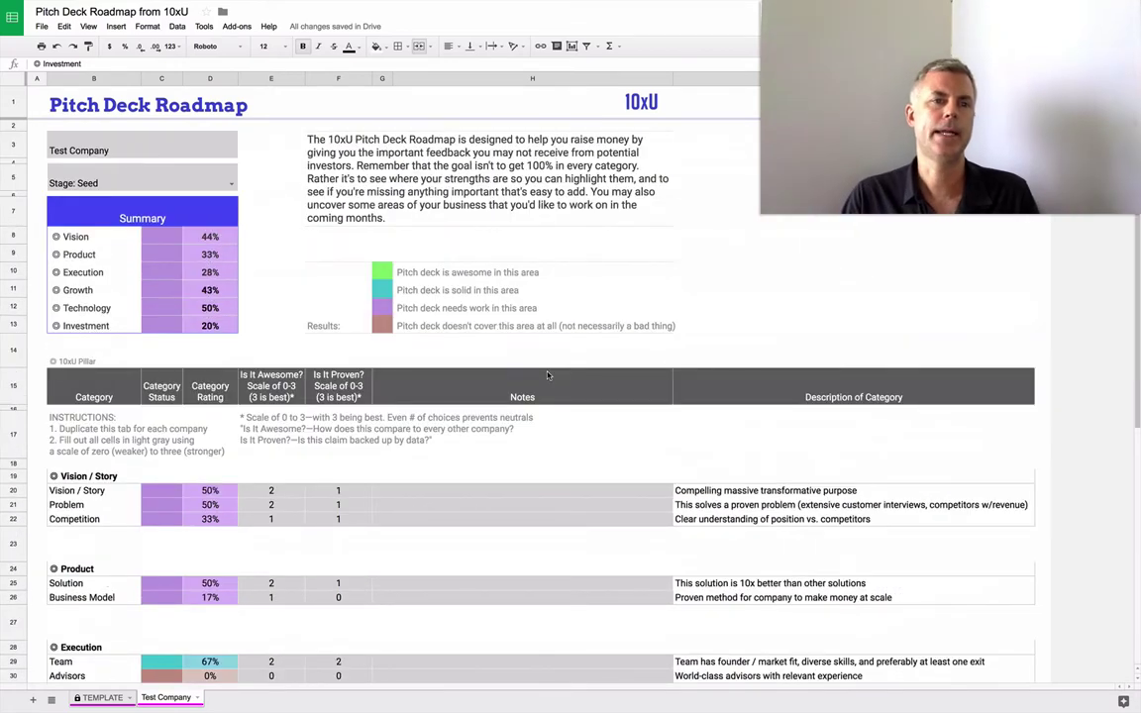